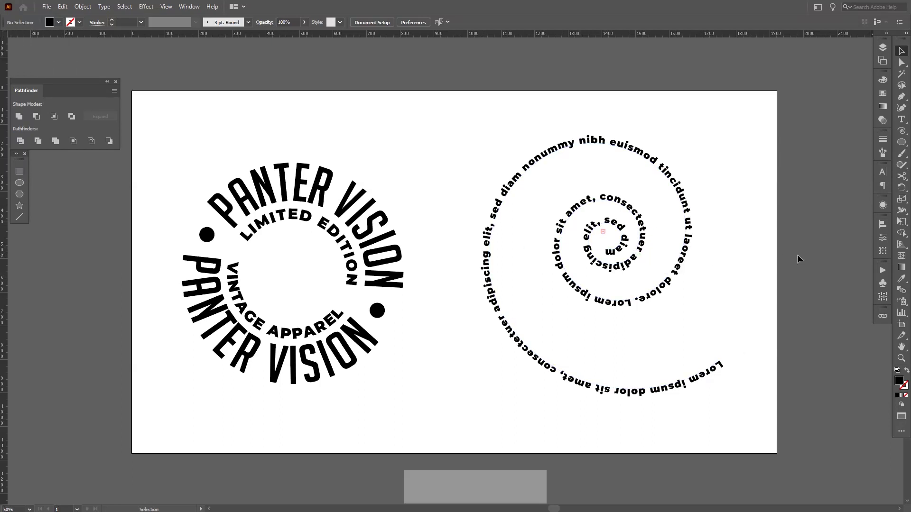
Add a second, empty artboard beside the artboard with the circular and spiral text designs
key("space")
left_click_drag(758, 301, 512, 306)
key("space")
left_click(883, 61)
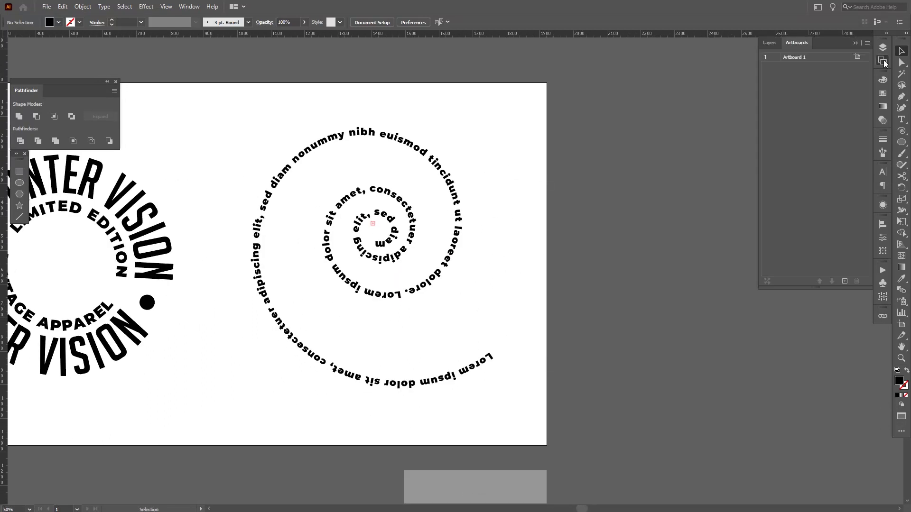
left_click(844, 281)
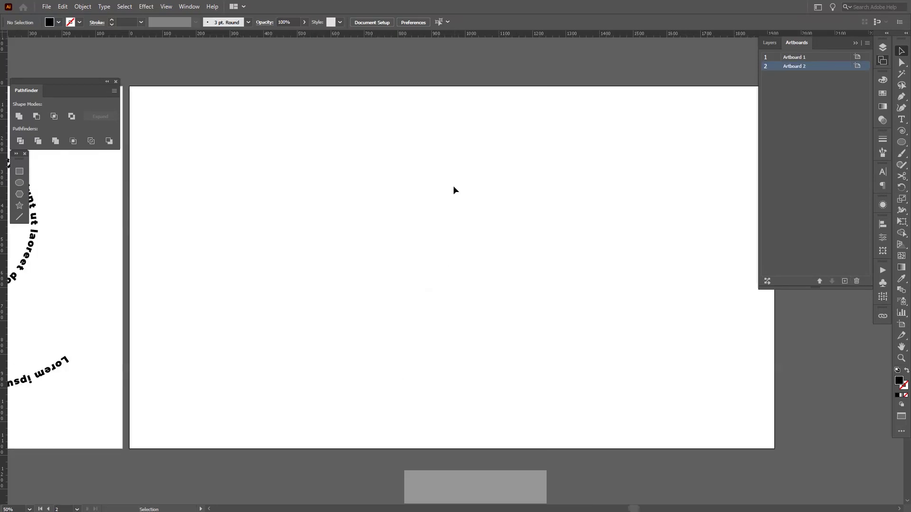
key("space")
left_click_drag(456, 192, 519, 215)
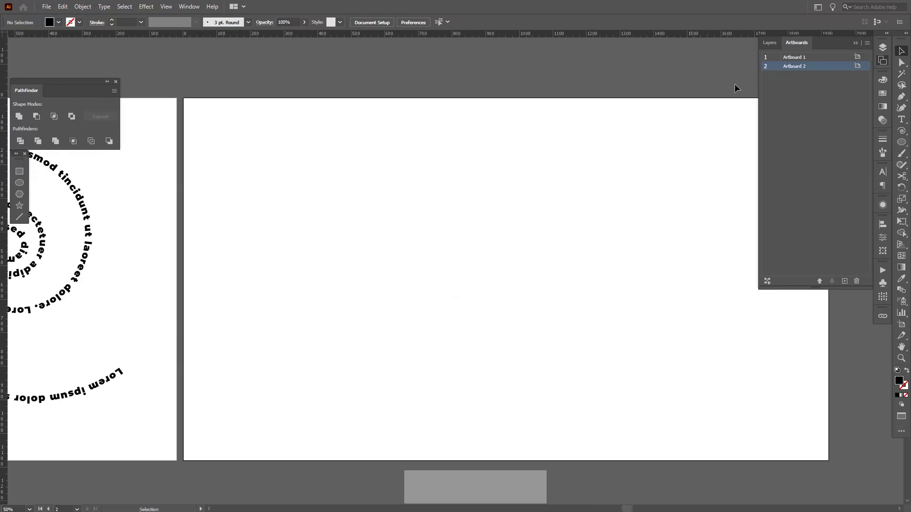
left_click(854, 42)
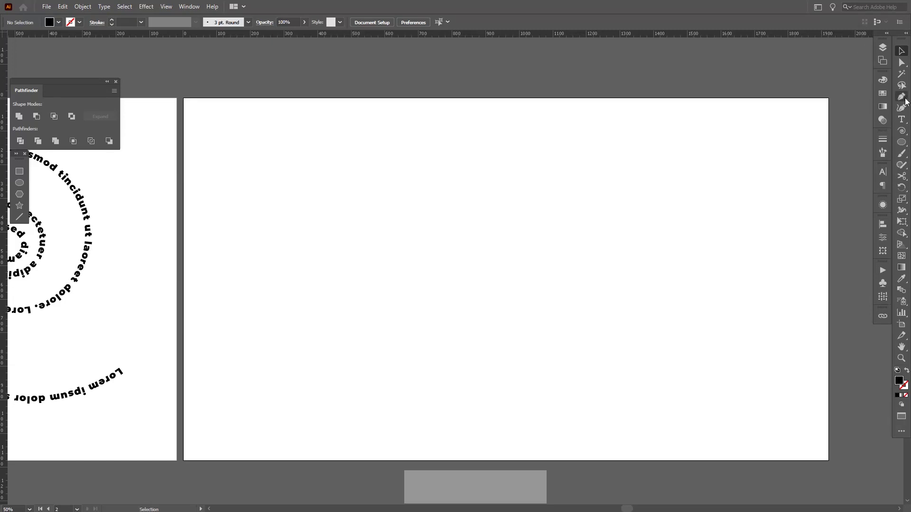
Draw an S-shaped wavy path about 900 px wide across the new artboard with the Pen tool and remove its fill
left_click(902, 97)
left_click_drag(443, 350, 443, 311)
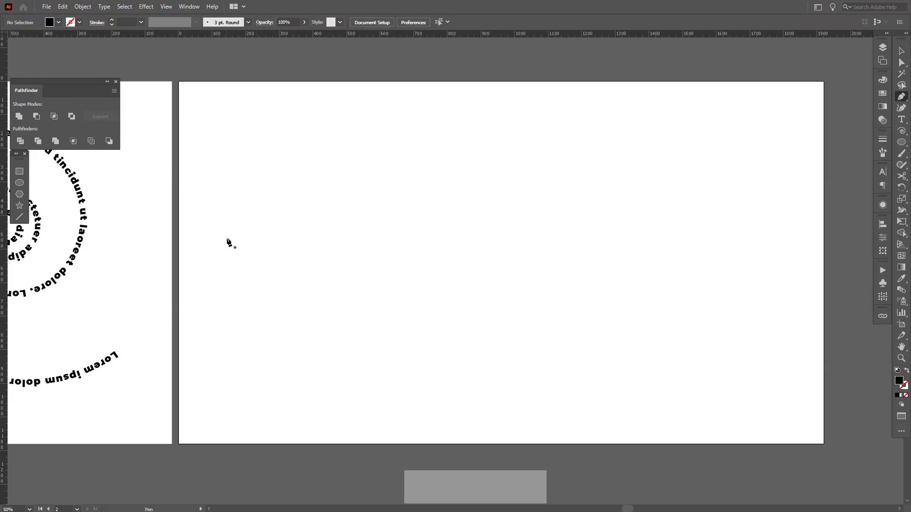
left_click_drag(364, 244, 421, 270)
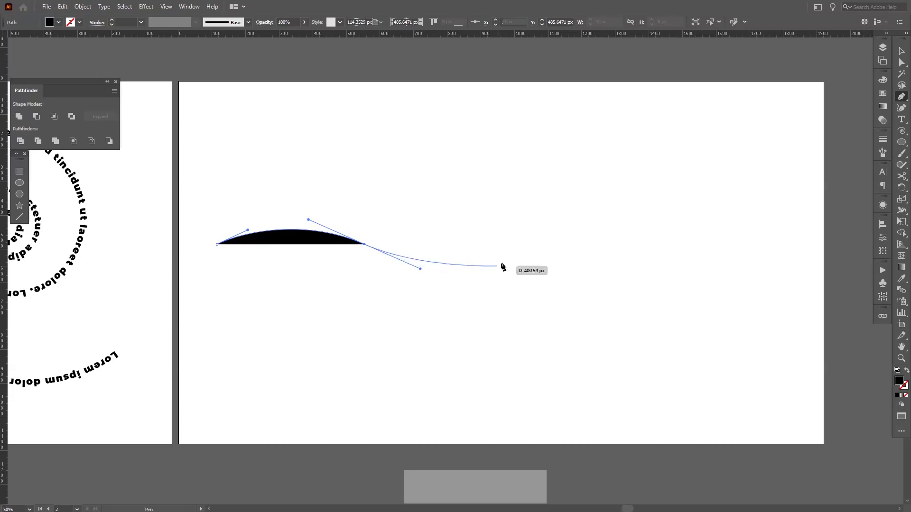
left_click_drag(521, 244, 557, 219)
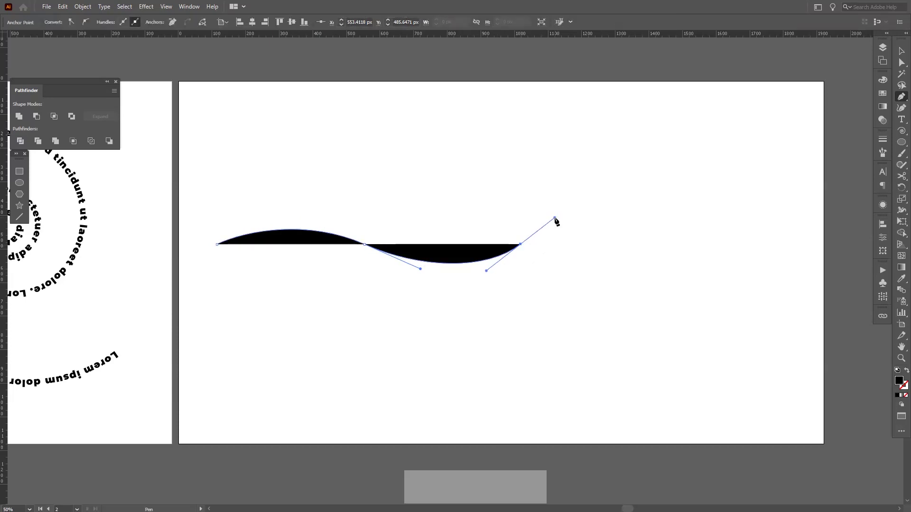
key("v")
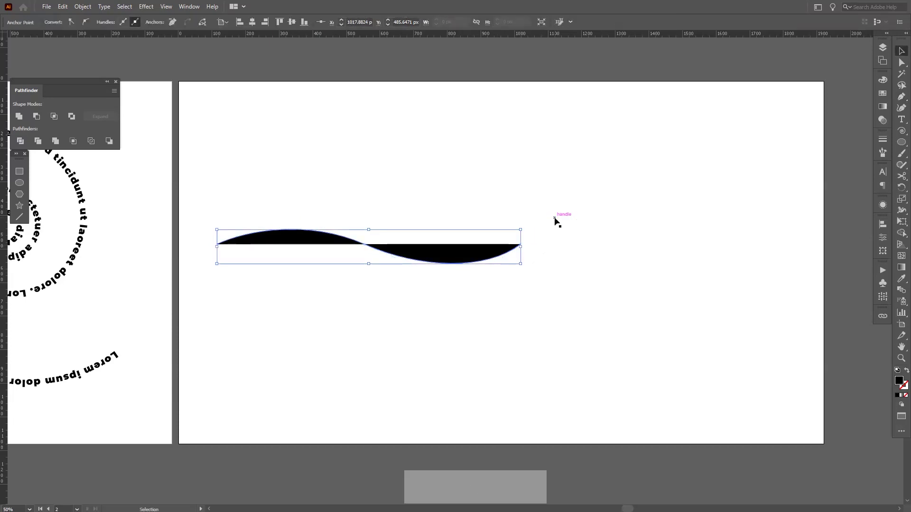
left_click(905, 396)
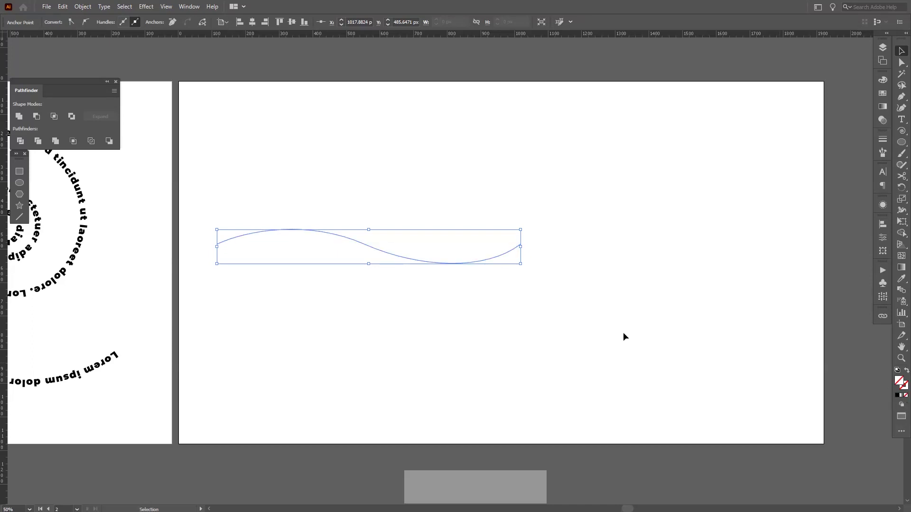
Place placeholder text along the wavy path, starting near its left end
scroll(323, 195, "up", 1)
scroll(380, 206, "up", 1)
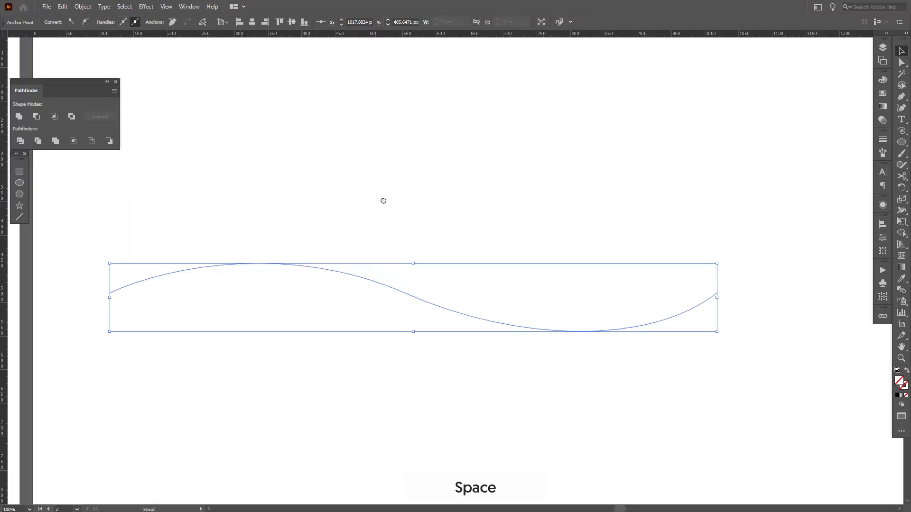
scroll(386, 193, "down", 1)
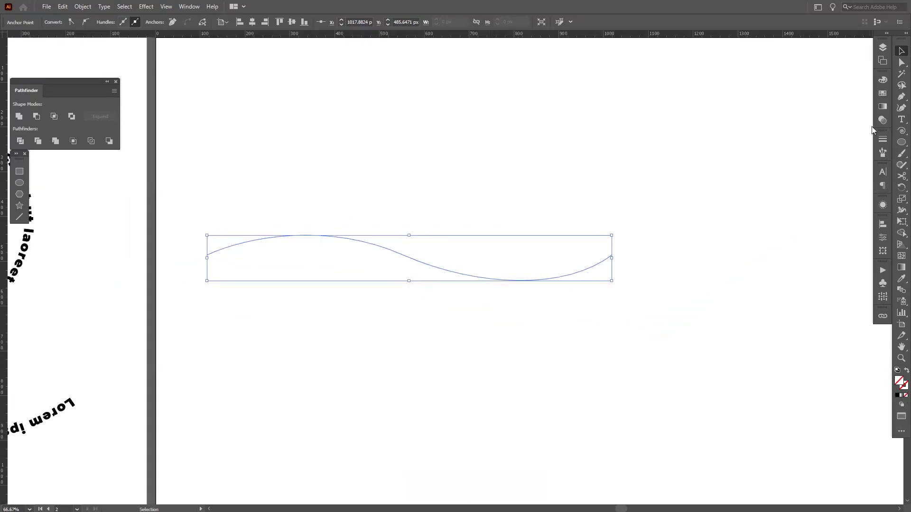
left_click(901, 123)
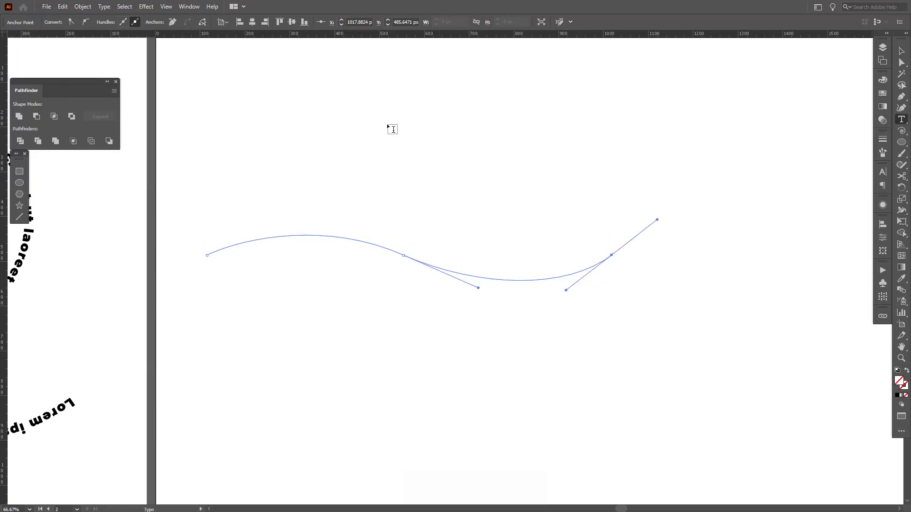
left_click(214, 250)
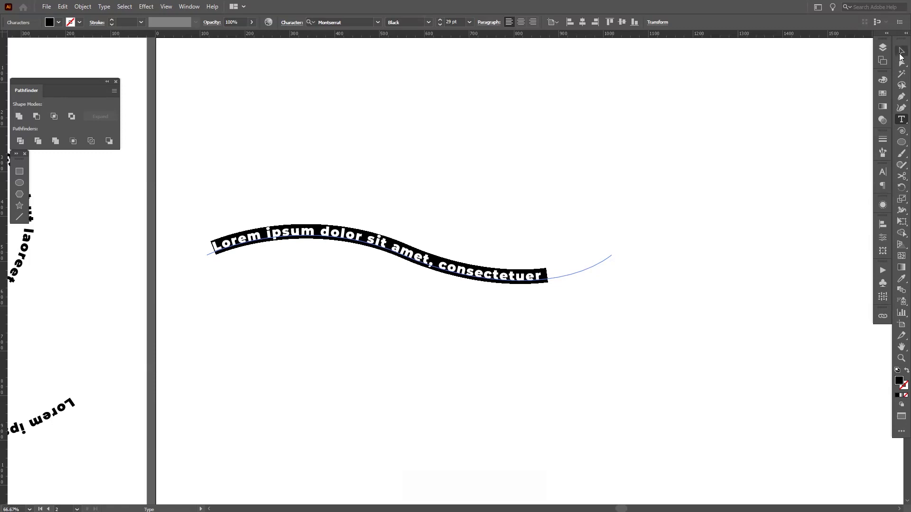
left_click(897, 55)
left_click(511, 160)
Move the wavy text to the upper-left area of the second artboard and deselect it
scroll(511, 159, "down", 2)
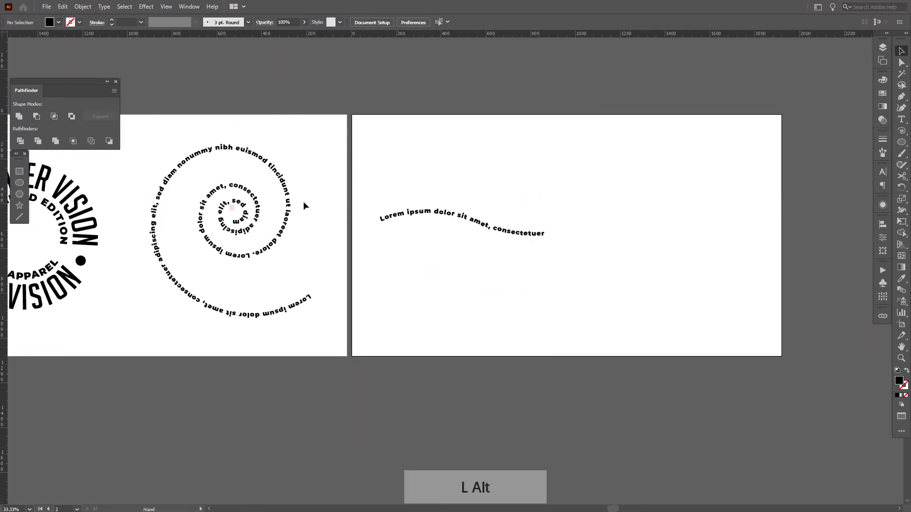
scroll(459, 193, "up", 1)
left_click_drag(335, 219, 203, 257)
left_click_drag(471, 266, 453, 150)
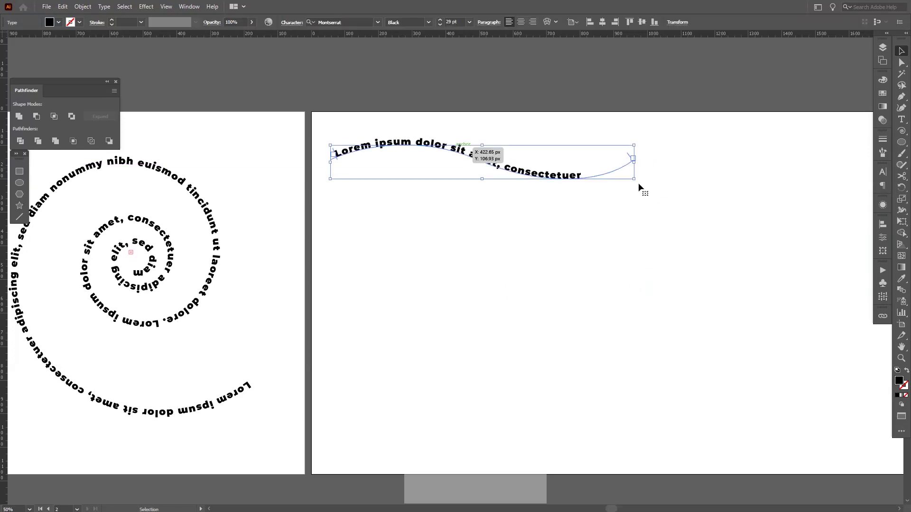
left_click_drag(553, 172, 551, 159)
left_click(748, 160)
Draw a multi-turn spiral about 737 px wide and 590 px high with the Spiral tool and position it below the wavy text
left_click(901, 131)
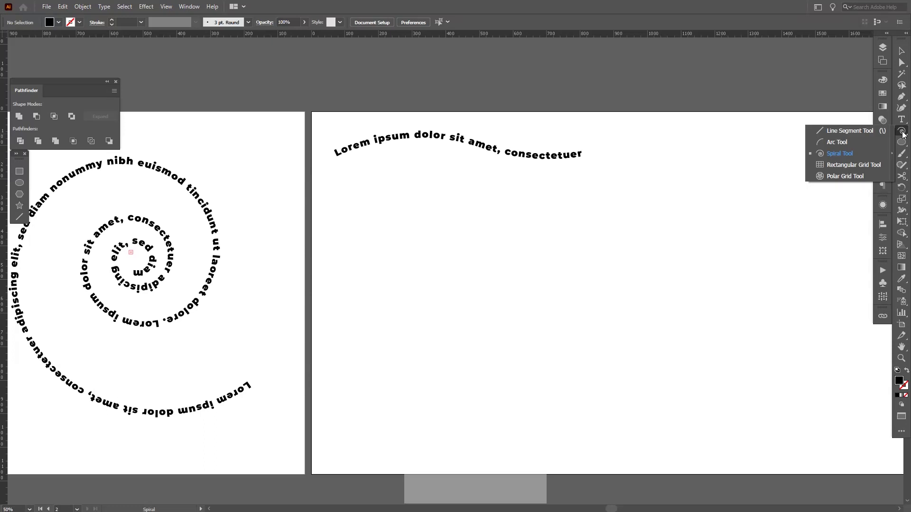
left_click(838, 155)
left_click_drag(488, 315, 370, 309)
key("Up")
key("Up")
key("Up")
key("Up")
key("Up")
key("Up")
key("Up")
key("Up")
key("Up")
key("Up")
key("Up")
key("shift")
key("v")
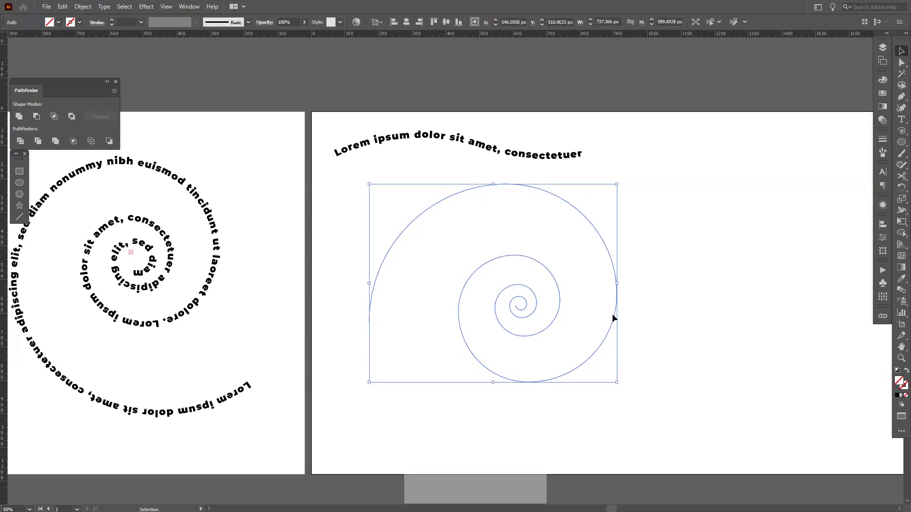
left_click_drag(613, 315, 602, 354)
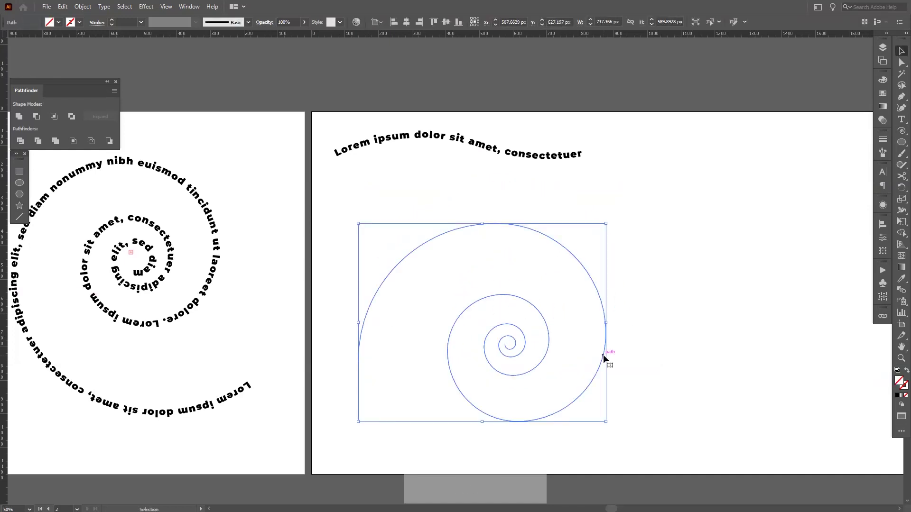
Run placeholder text along the spiral from its outer end, and scale the spiral text down slightly
key("t")
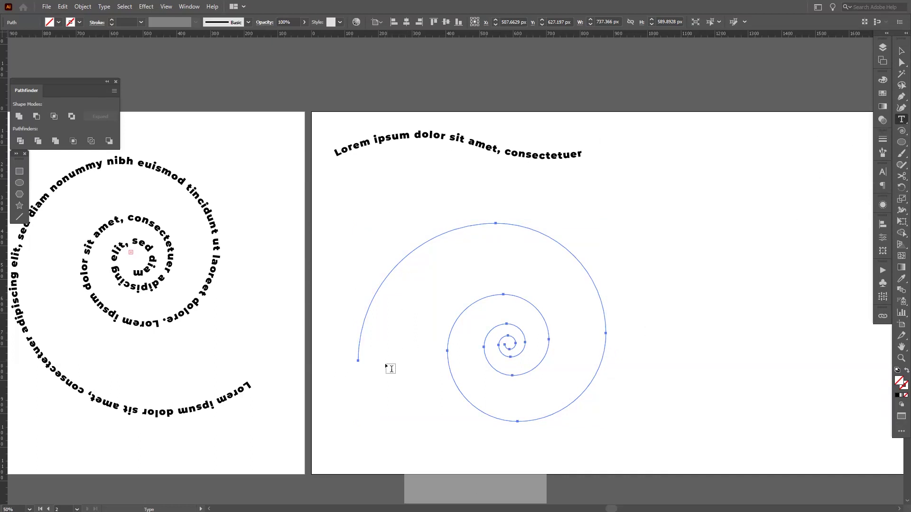
left_click(359, 357)
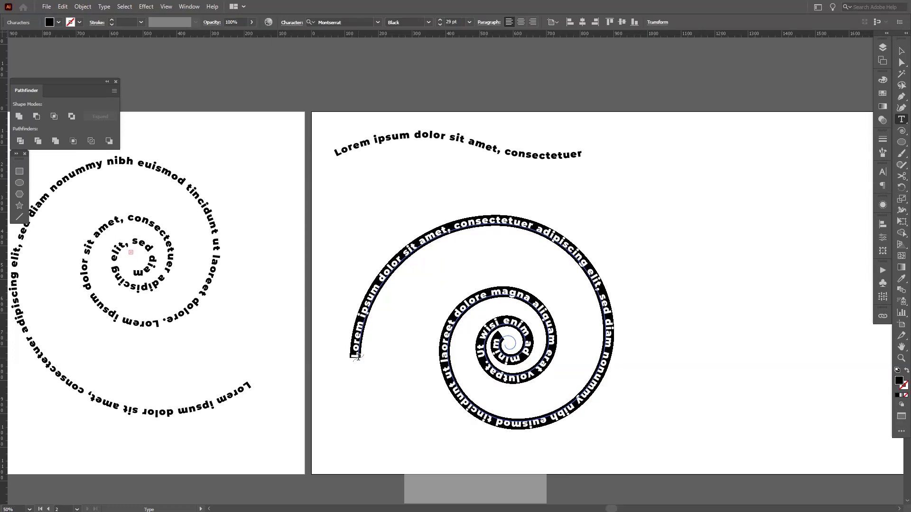
left_click(901, 51)
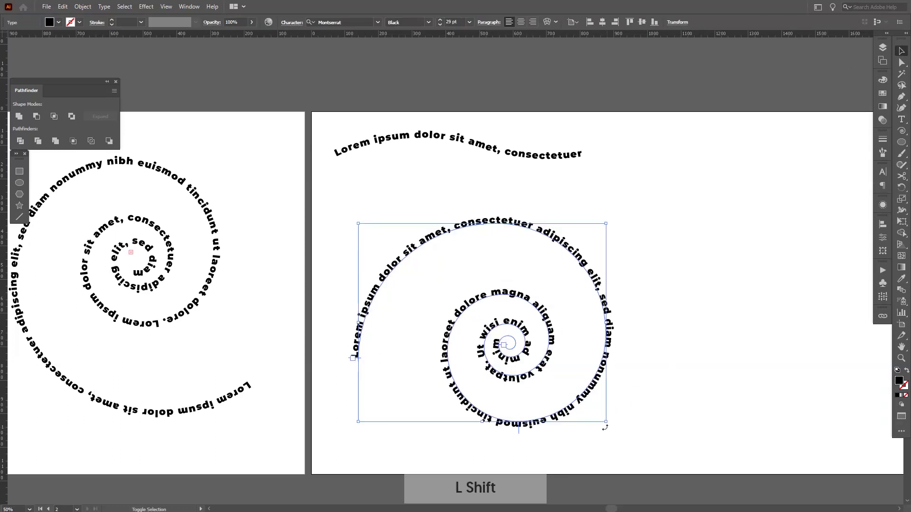
left_click_drag(606, 427, 591, 427)
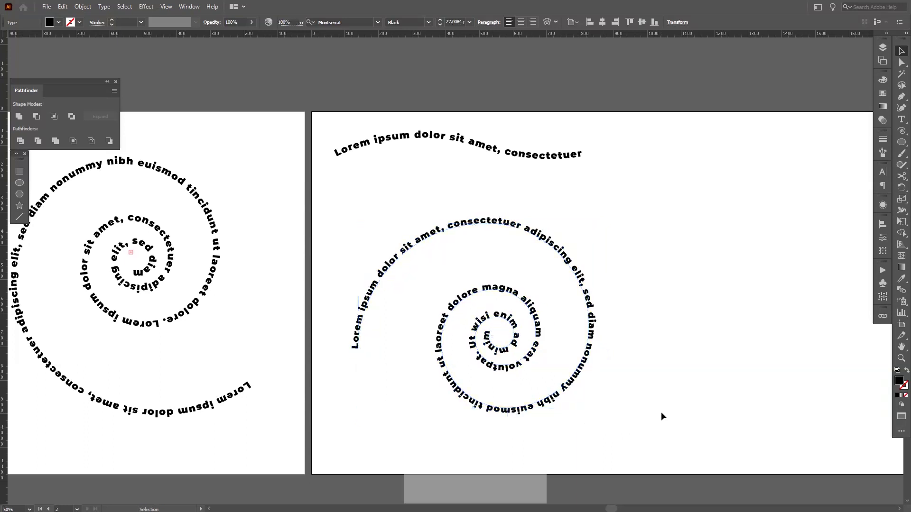
left_click(662, 412)
Examine the circular and spiral text designs on the first artboard alongside the new path texts
left_click_drag(661, 411, 652, 416)
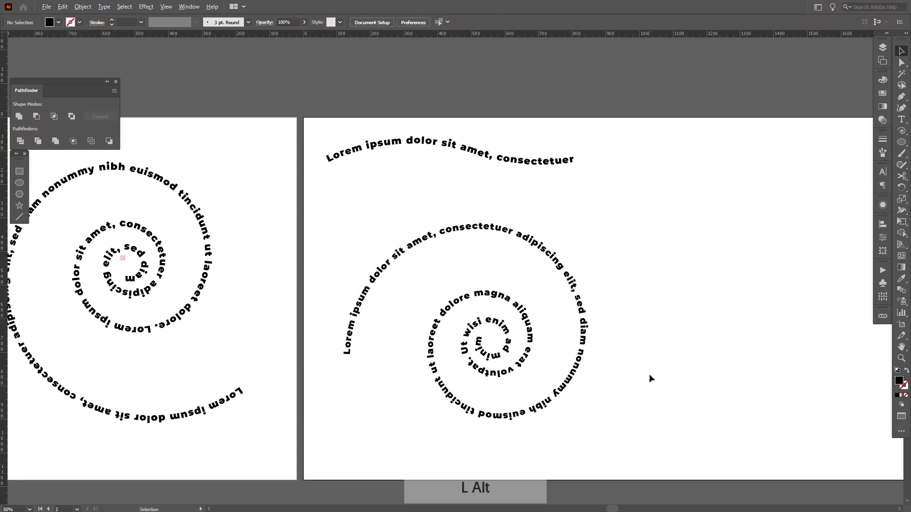
scroll(650, 374, "down", 1)
scroll(133, 342, "up", 2)
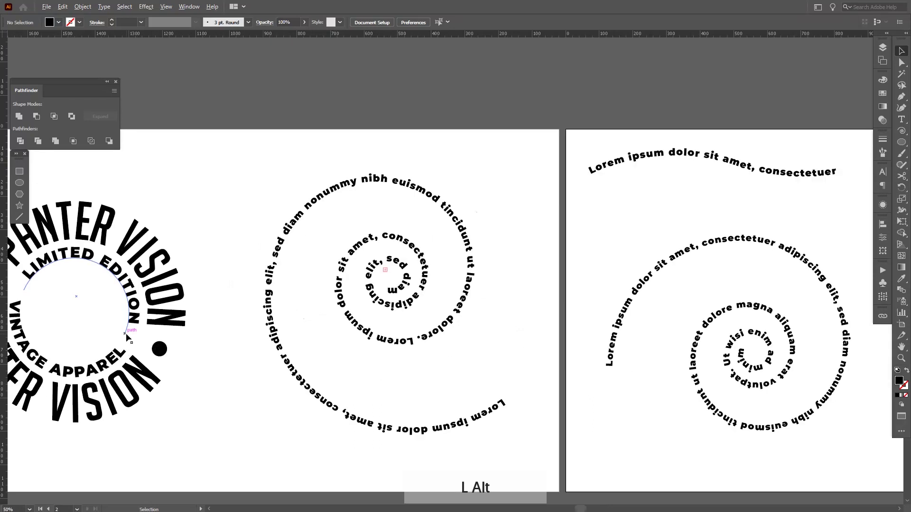
left_click_drag(110, 339, 352, 347)
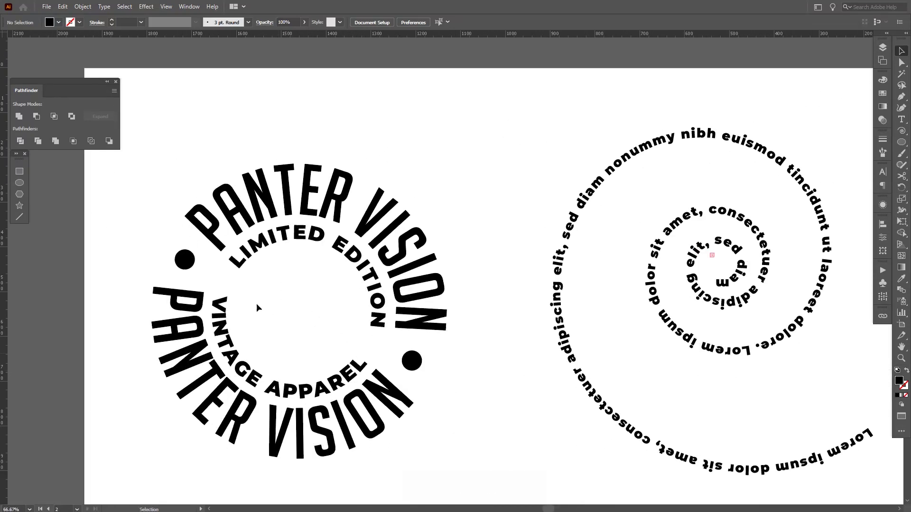
scroll(539, 357, "down", 2)
left_click_drag(718, 313, 419, 288)
scroll(646, 292, "up", 1)
left_click_drag(728, 283, 435, 251)
scroll(530, 241, "up", 1)
left_click_drag(511, 254, 557, 226)
Add a third, empty artboard beside the second one
scroll(557, 226, "down", 2)
left_click_drag(647, 235, 552, 236)
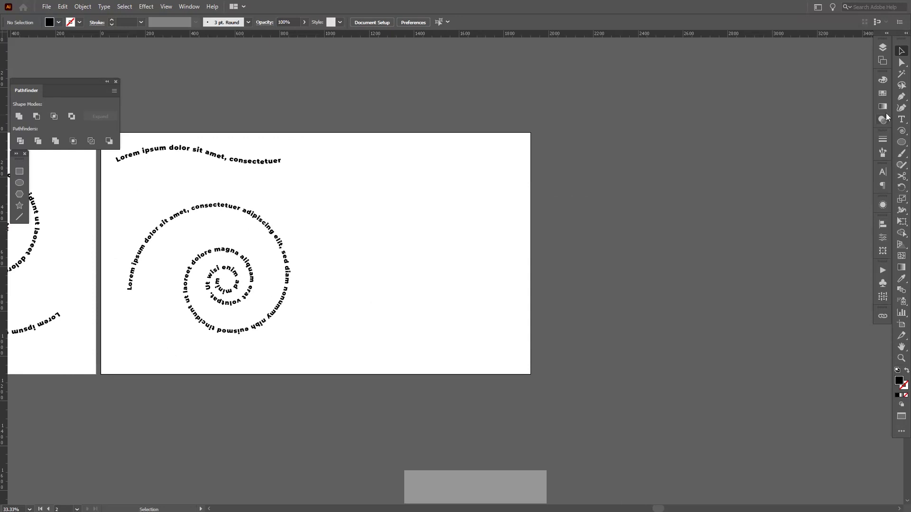
left_click(882, 61)
left_click(845, 281)
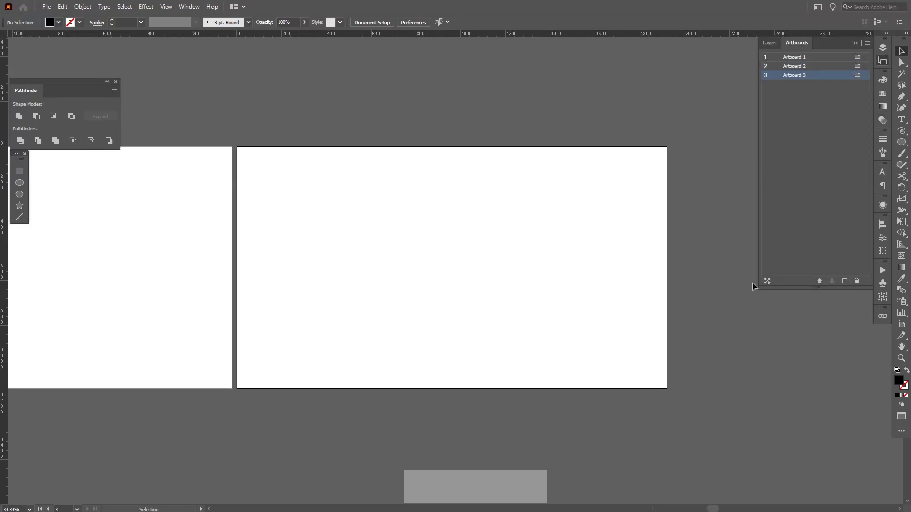
scroll(492, 260, "up", 1)
left_click_drag(492, 260, 551, 259)
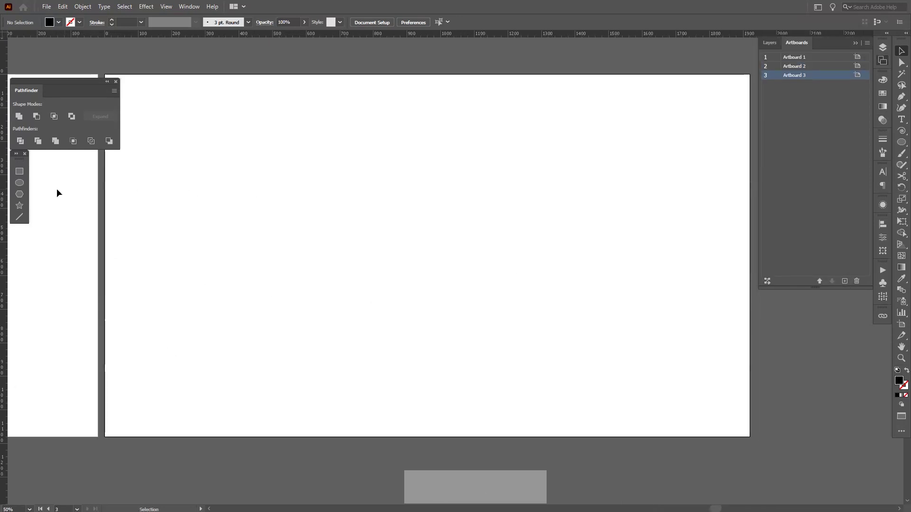
Draw a circle about 615 px in diameter from the centre of the third artboard
left_click(19, 184)
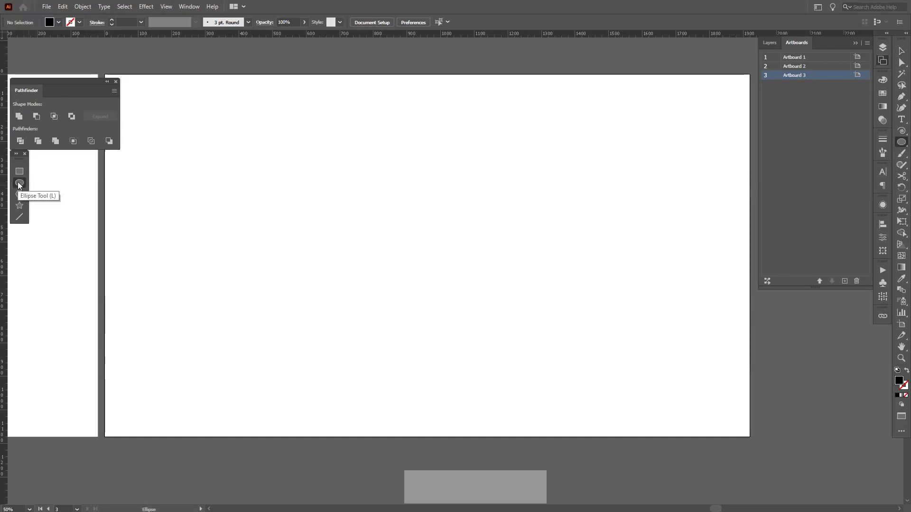
left_click_drag(902, 143, 845, 168)
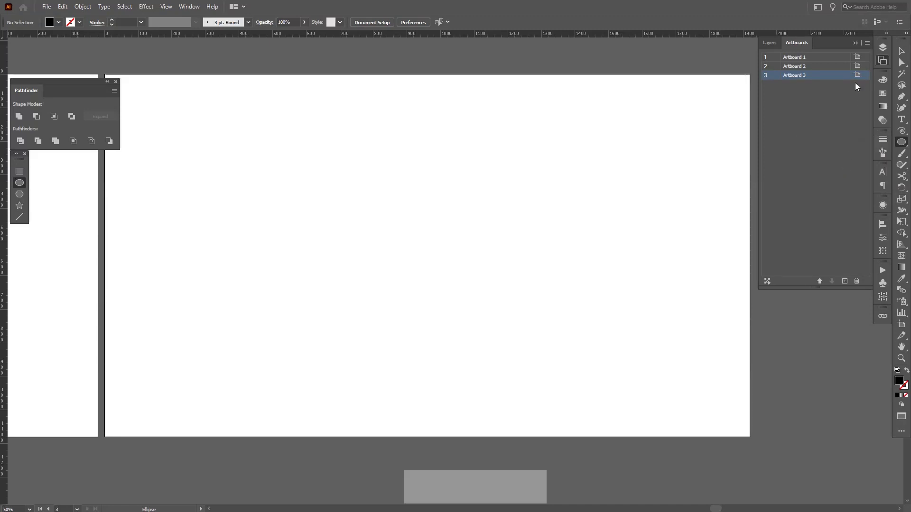
left_click(856, 42)
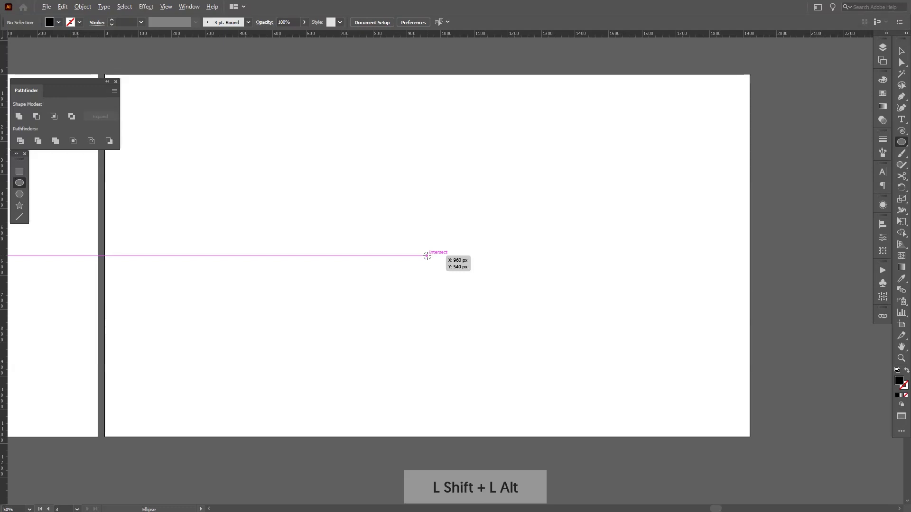
left_click_drag(429, 257, 531, 316)
key("v")
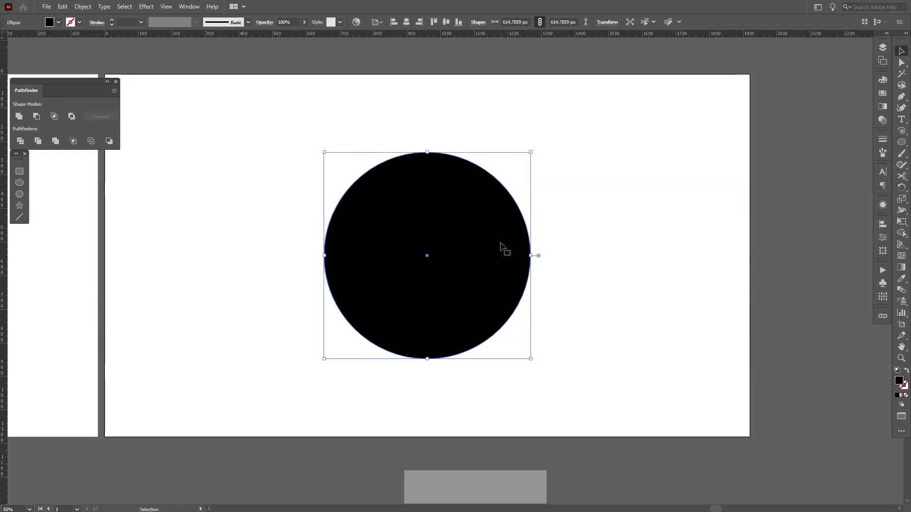
Swap the circle's fill and stroke so it has only a black outline, and keep the circle selected
scroll(502, 247, "up", 1, "alt")
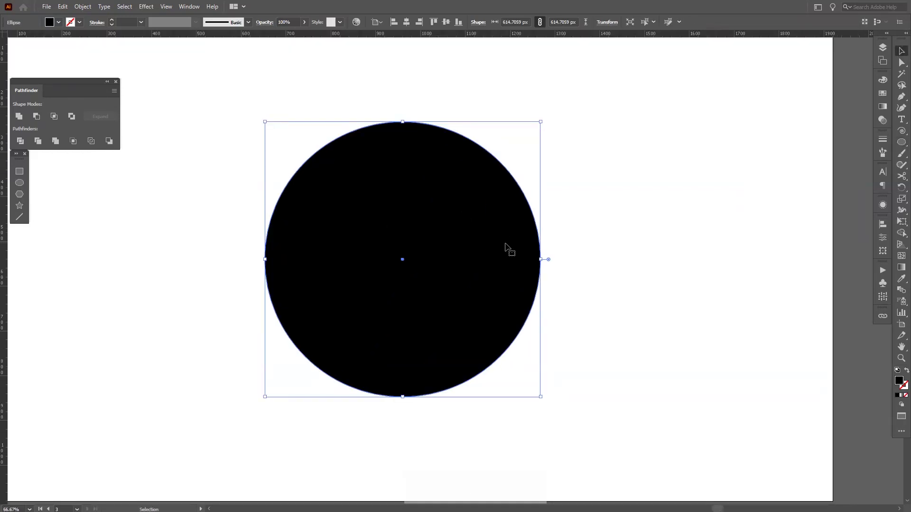
key("shift+x")
left_click(638, 243)
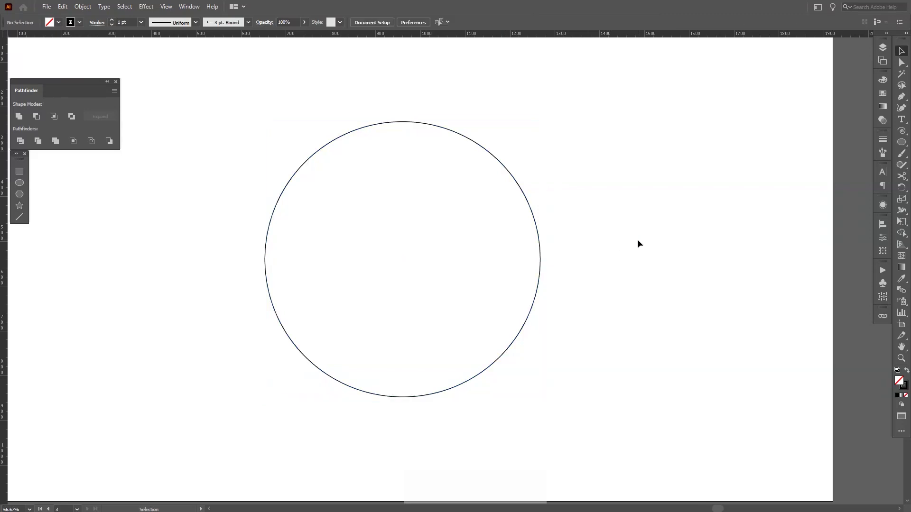
left_click_drag(636, 246, 376, 313)
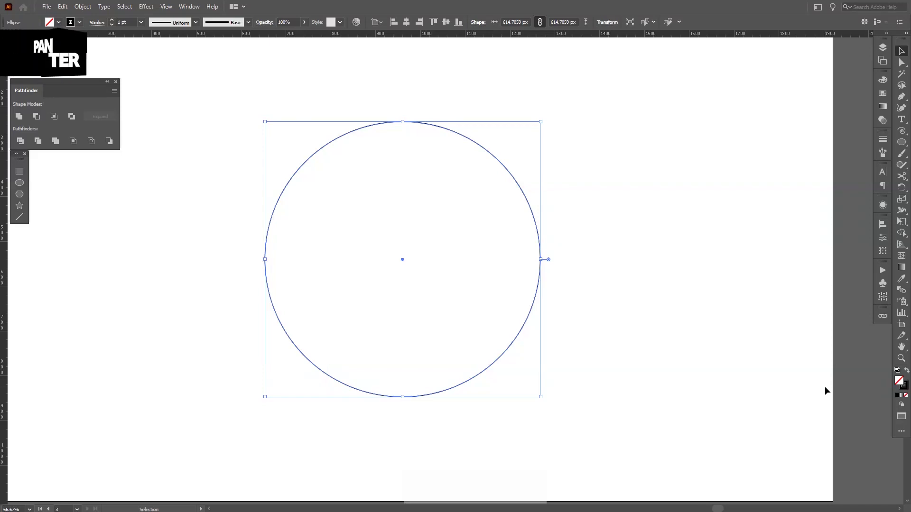
Swap the circle's fill and stroke to solid black and back to an outline only
left_click(907, 372)
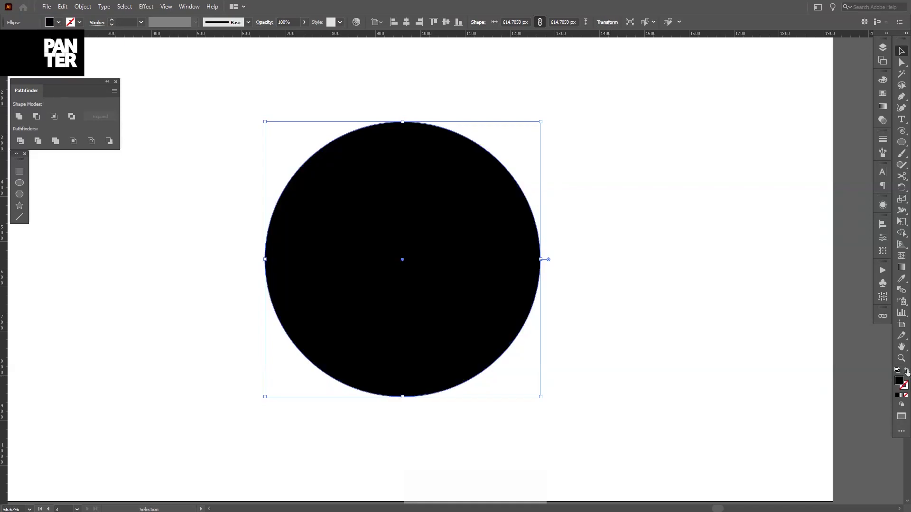
left_click(907, 372)
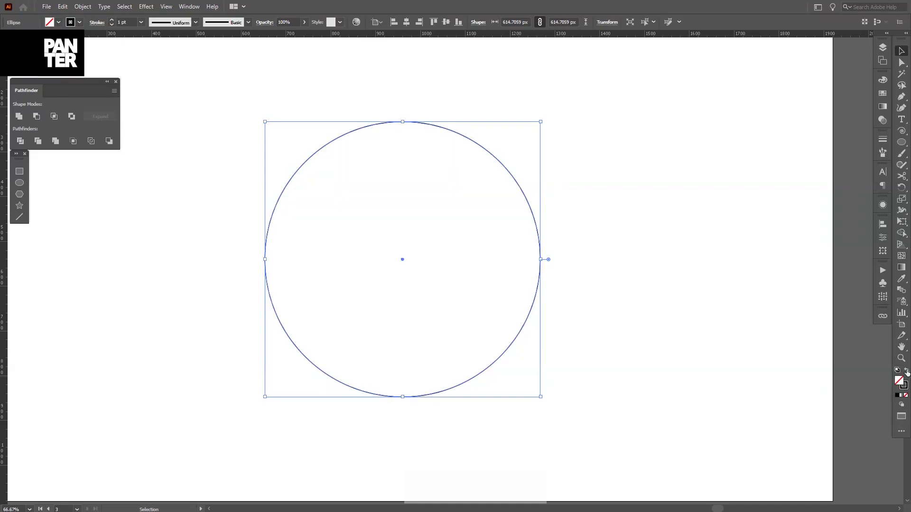
left_click(565, 262)
left_click_drag(514, 263, 526, 264)
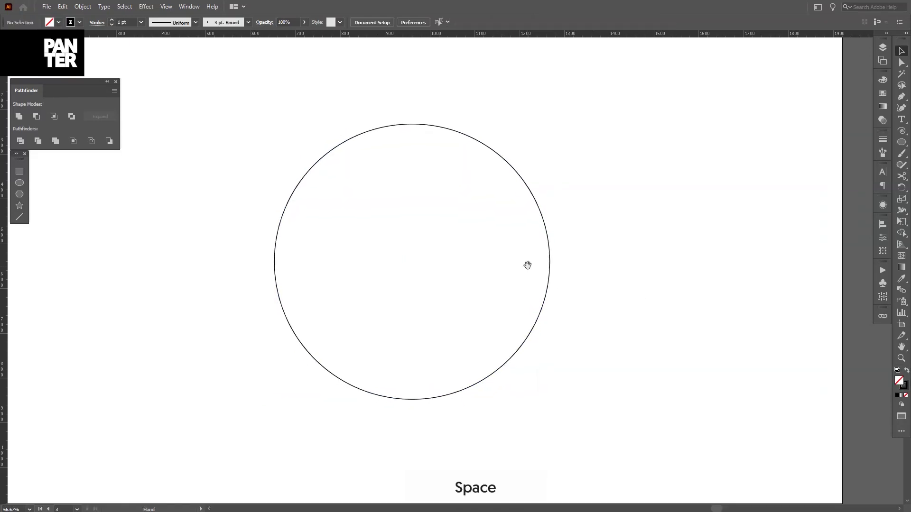
Cut the circle into an upper and a lower half with the Scissors tool at its left and right anchor points
left_click(545, 236)
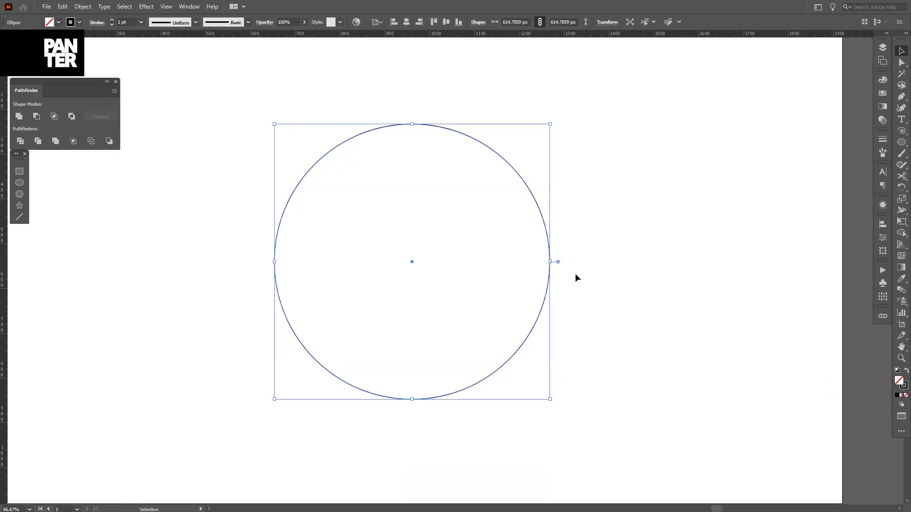
left_click(901, 177)
left_click(902, 177)
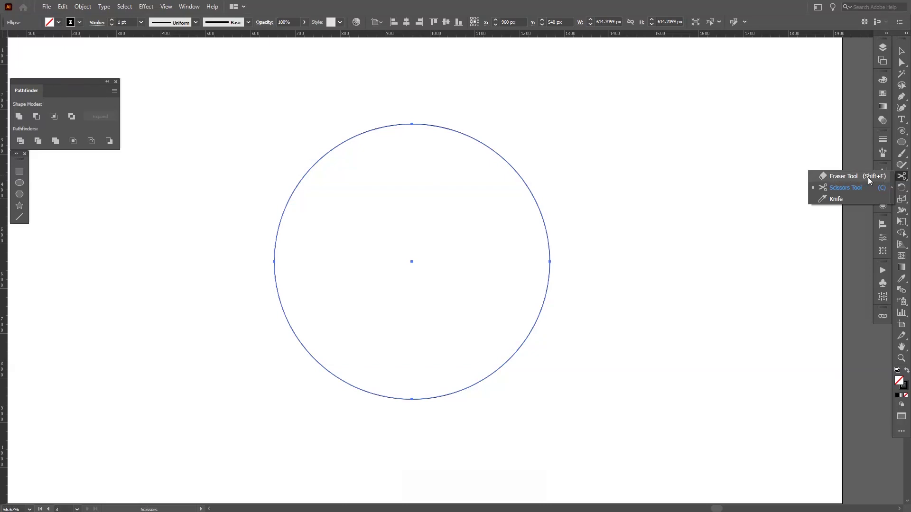
left_click(852, 188)
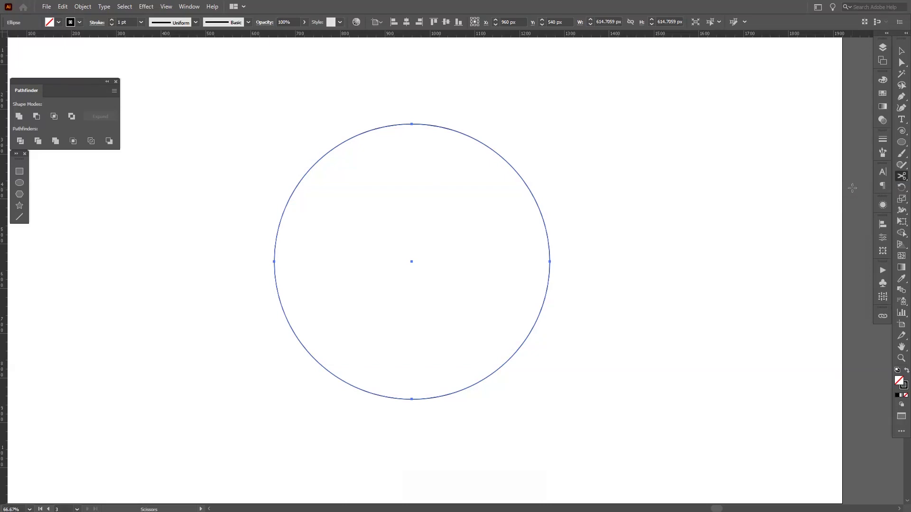
left_click(550, 261)
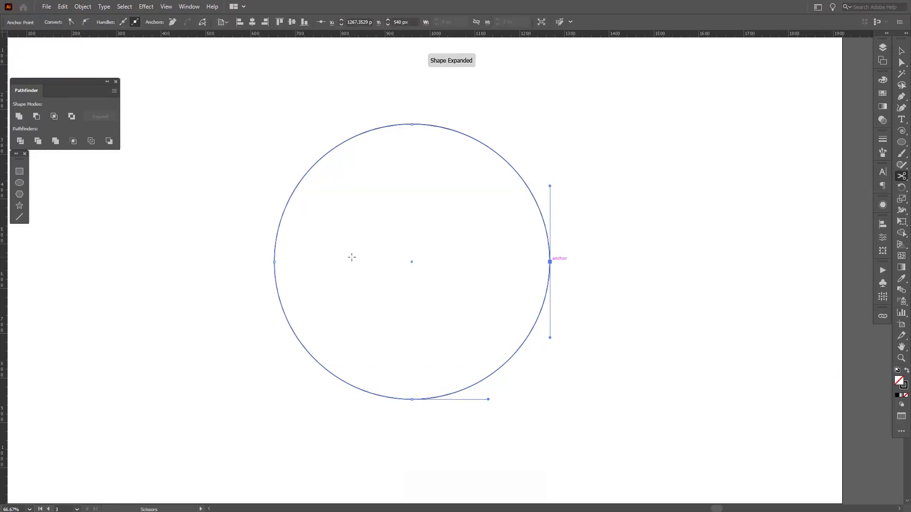
left_click(274, 262)
Test the cut by moving the separated lower half of the circle away and undoing the move
key("v")
left_click(305, 313)
left_click_drag(296, 335, 401, 387)
key("ctrl")
key("ctrl+z")
Add the text "PANTER VISION" along the upper semicircle, starting near its left end
left_click(380, 358)
left_click_drag(418, 278, 331, 164)
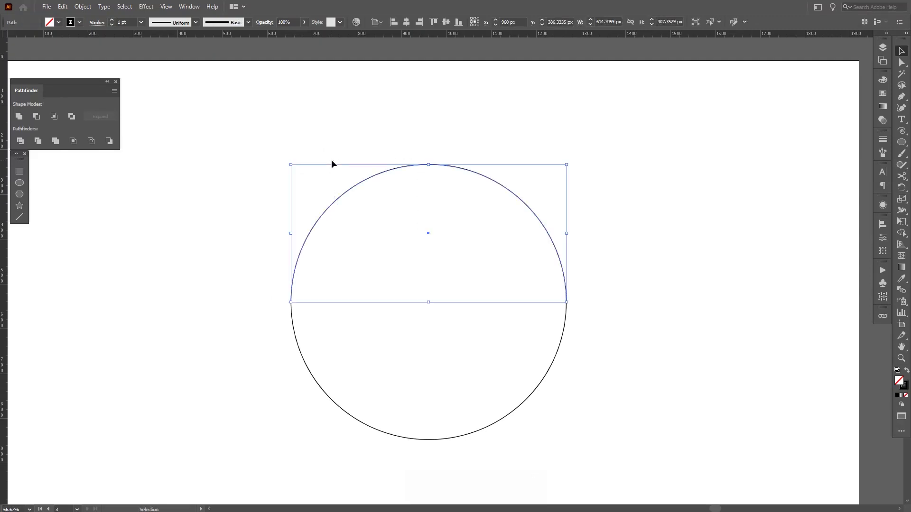
key("t")
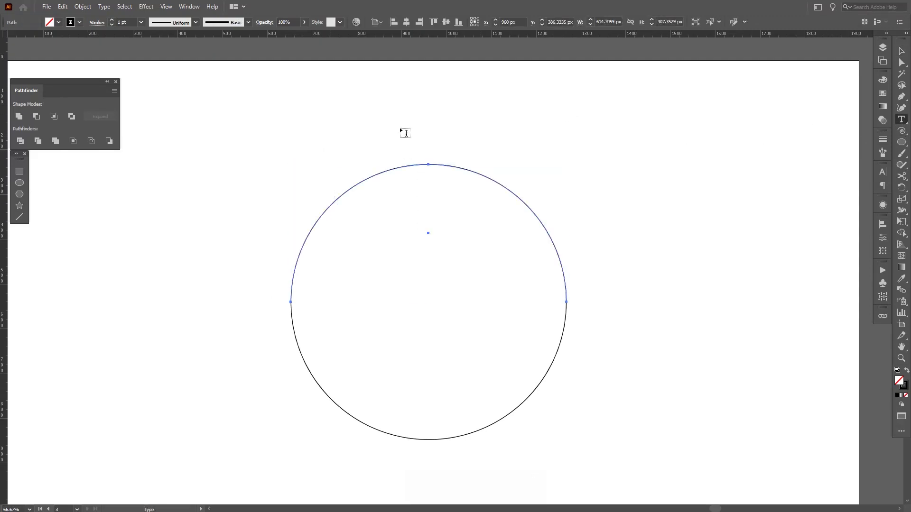
left_click(291, 290)
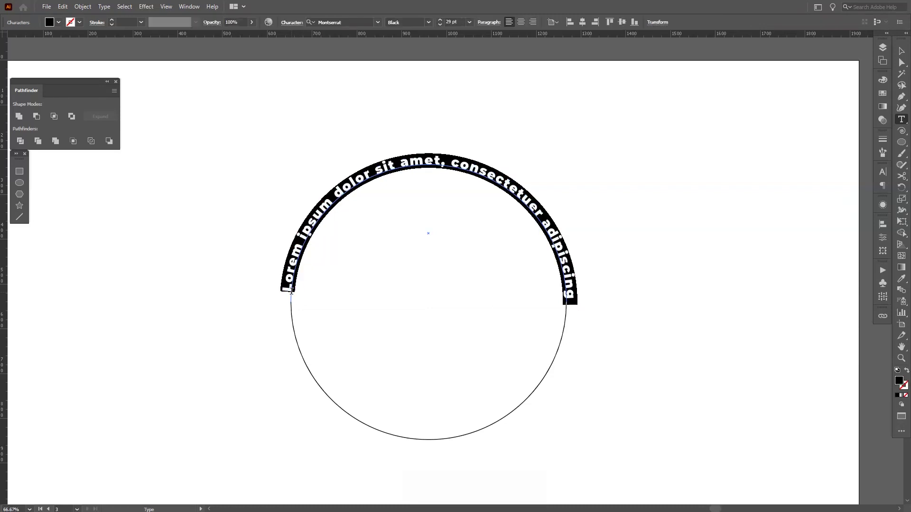
key("ctrl")
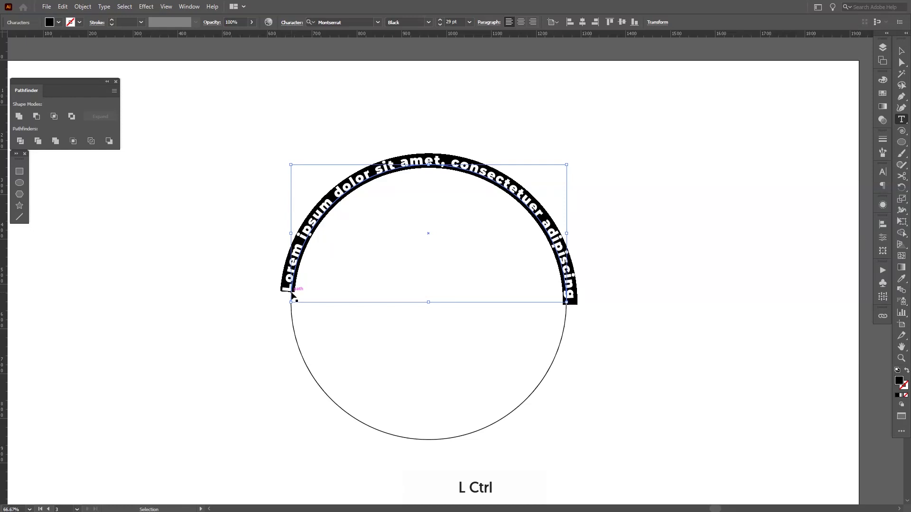
type("P")
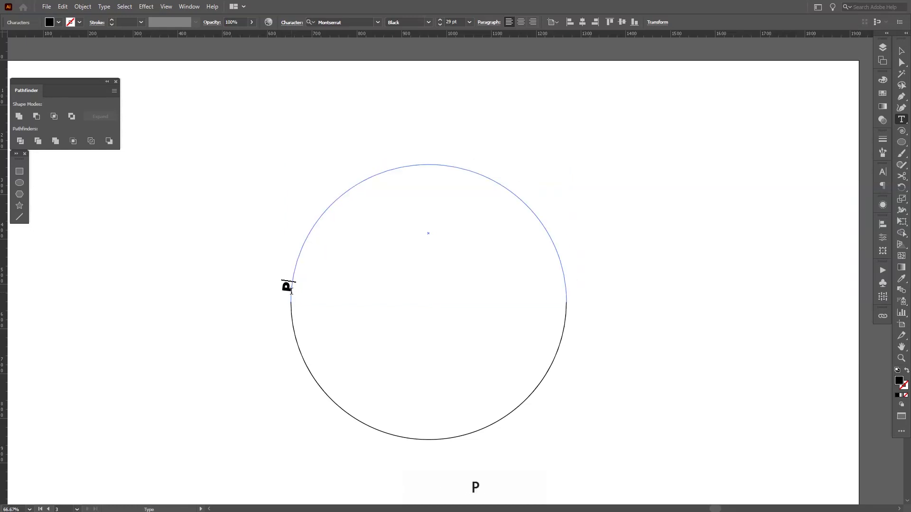
type("ANTER VISION")
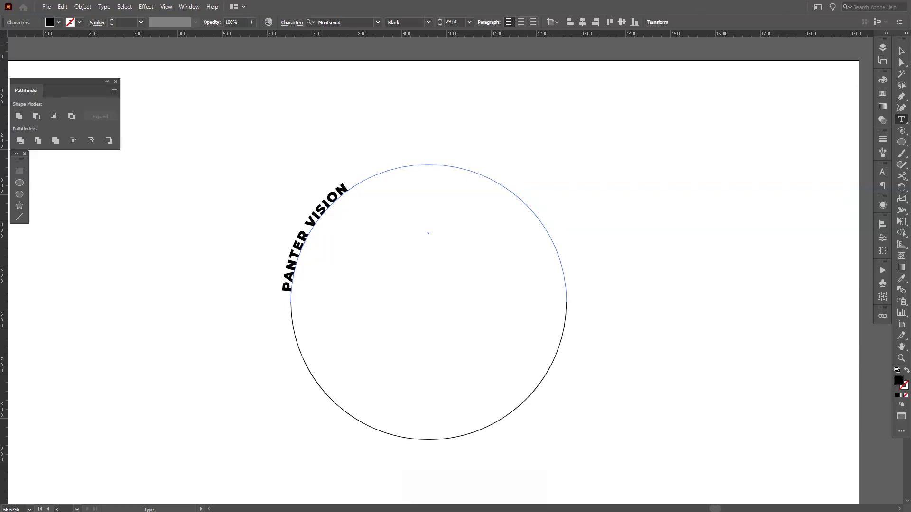
Centre-align the "PANTER VISION" path text and set its font size to 105 pt
left_click(902, 51)
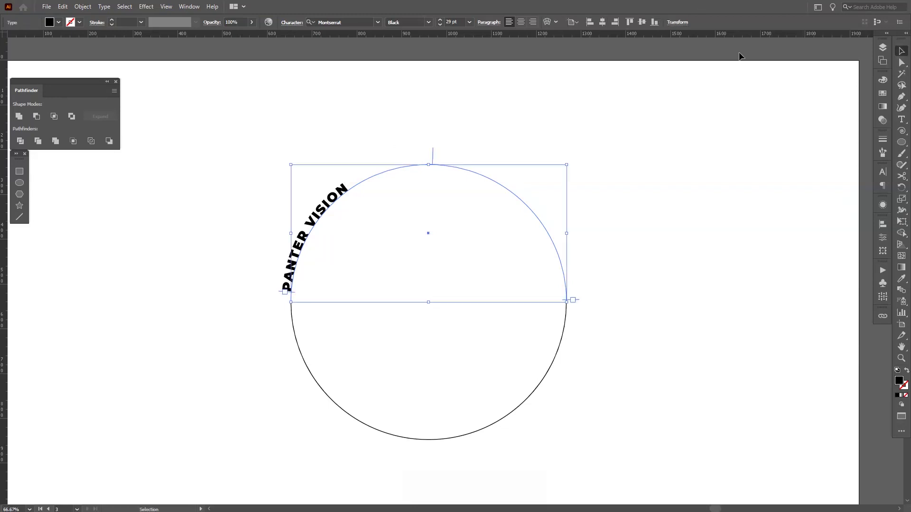
left_click(521, 22)
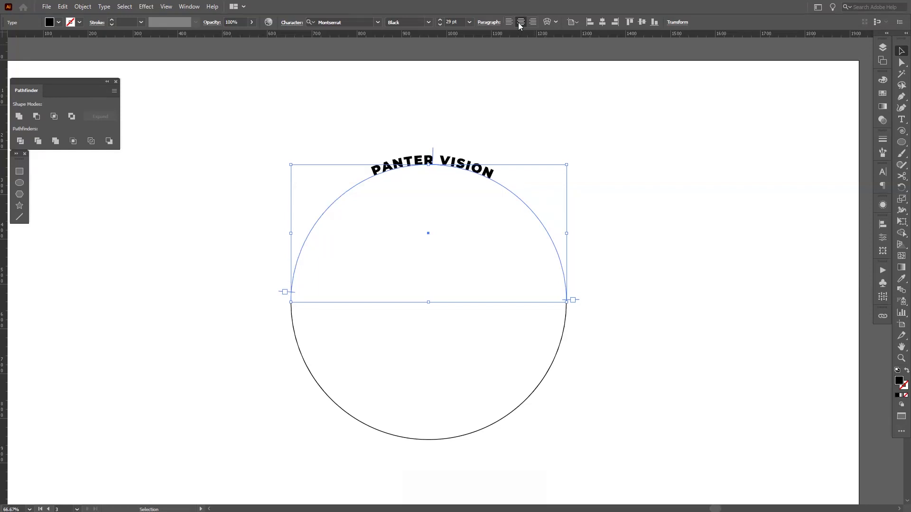
scroll(483, 288, "up", 1)
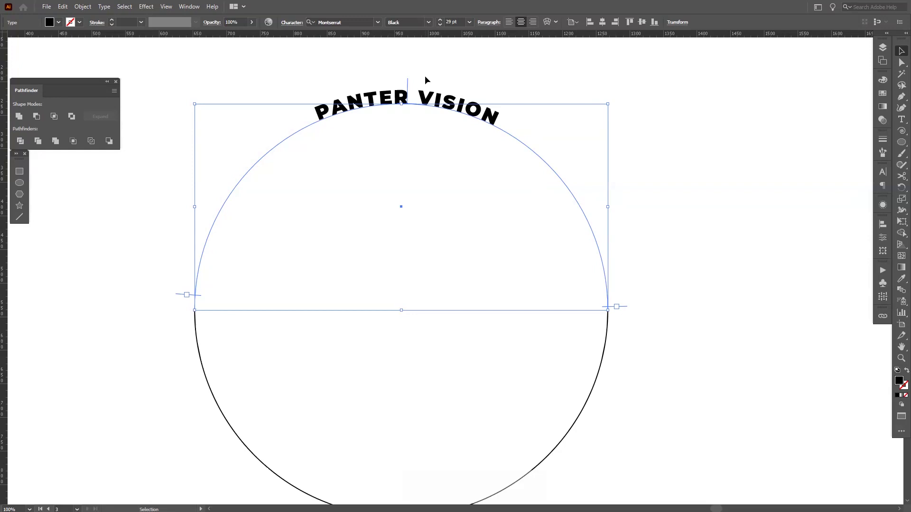
left_click(456, 22)
scroll(456, 22, "up", 20)
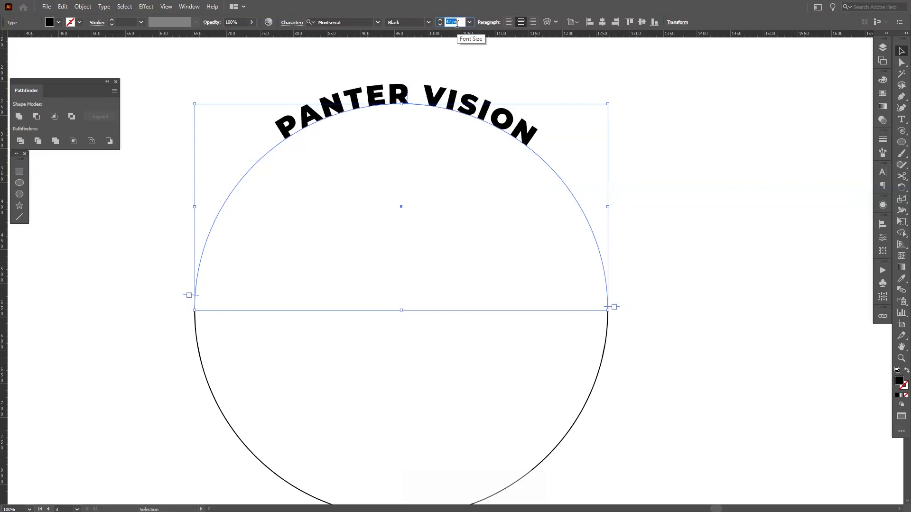
scroll(457, 23, "up", 17)
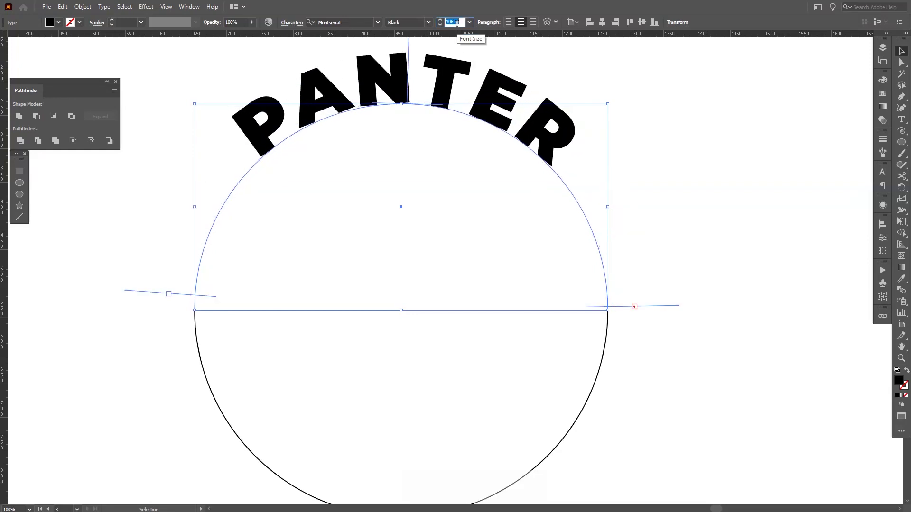
scroll(457, 24, "up", 2)
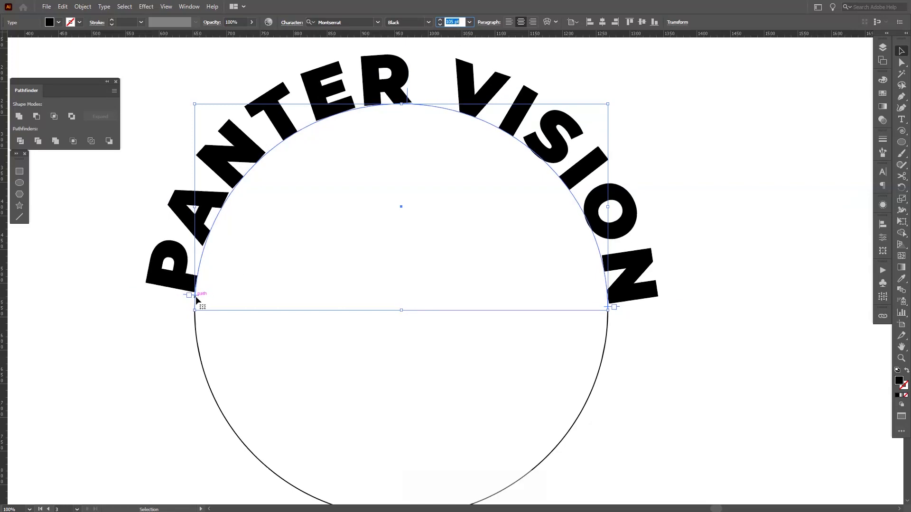
Move the path text's start bracket down close to the left end of the semicircle with Direct Selection
left_click(241, 289)
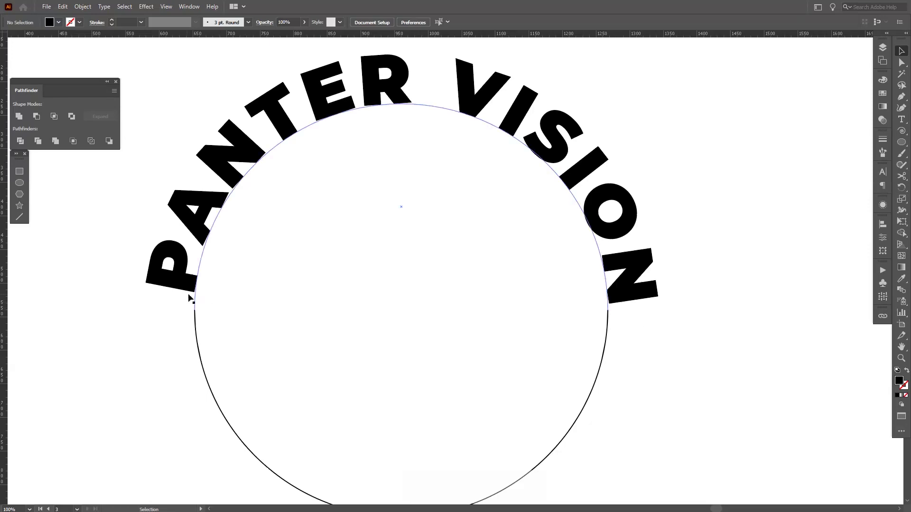
left_click(198, 272)
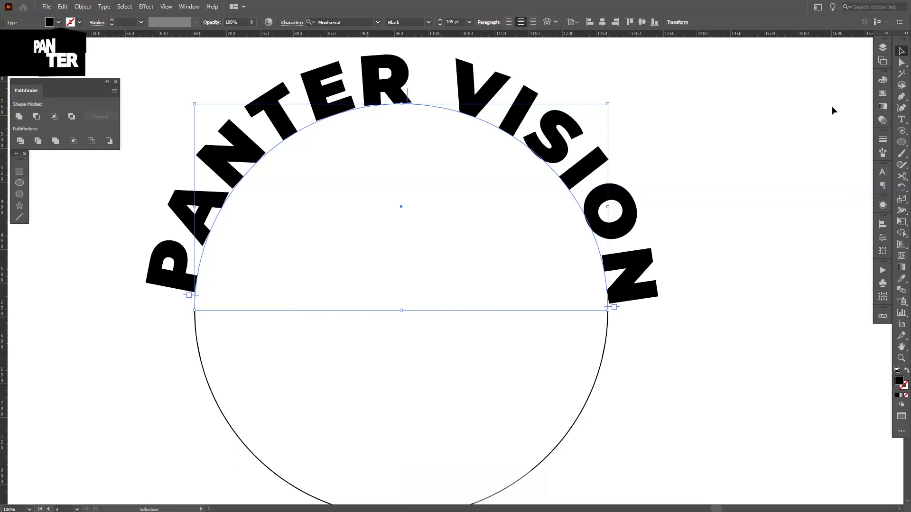
left_click(901, 63)
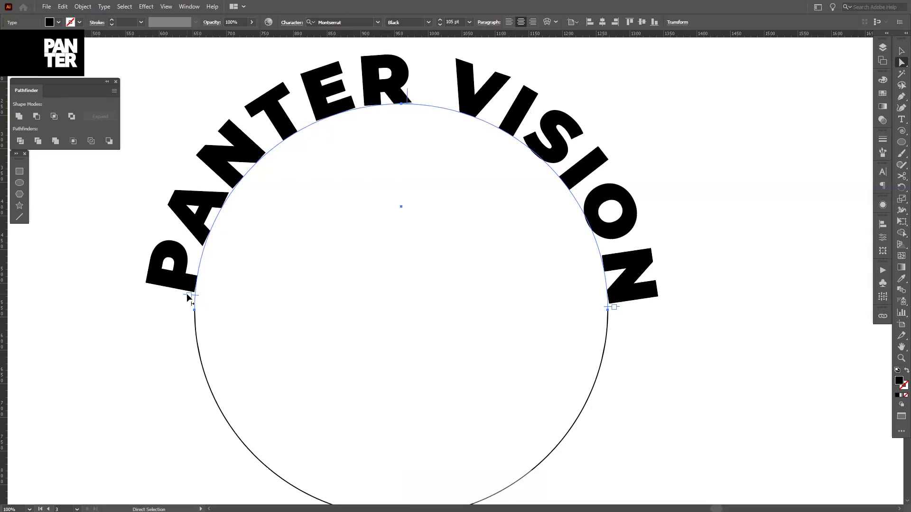
left_click_drag(188, 297, 190, 307)
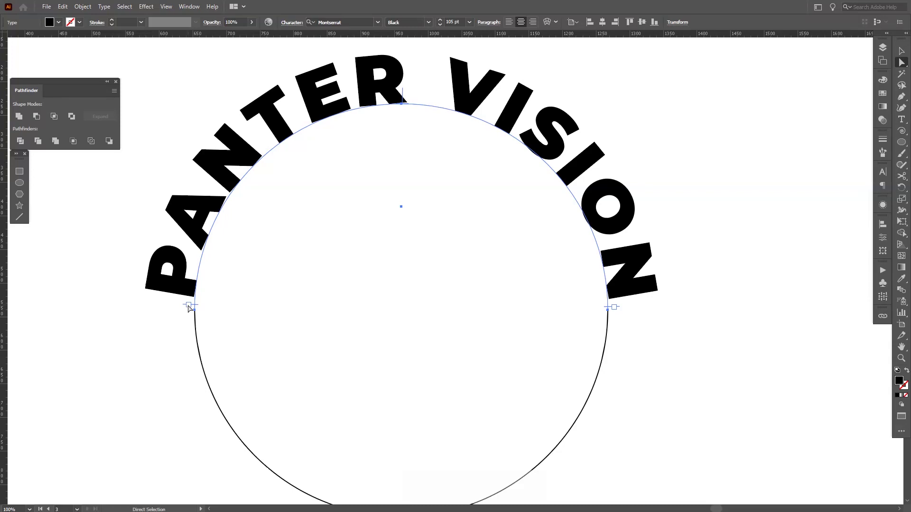
Move the path text's start bracket up along the arc, away from the semicircle's left end, with Direct Selection
key("t")
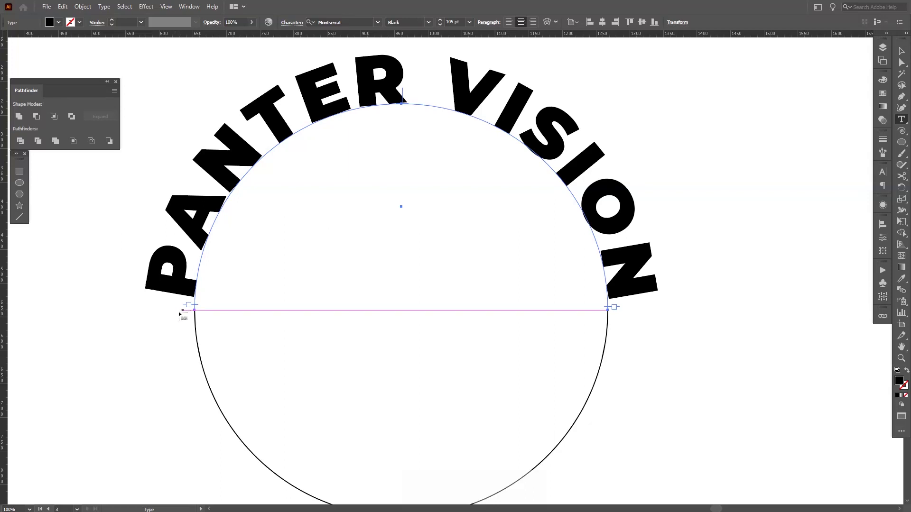
key("a")
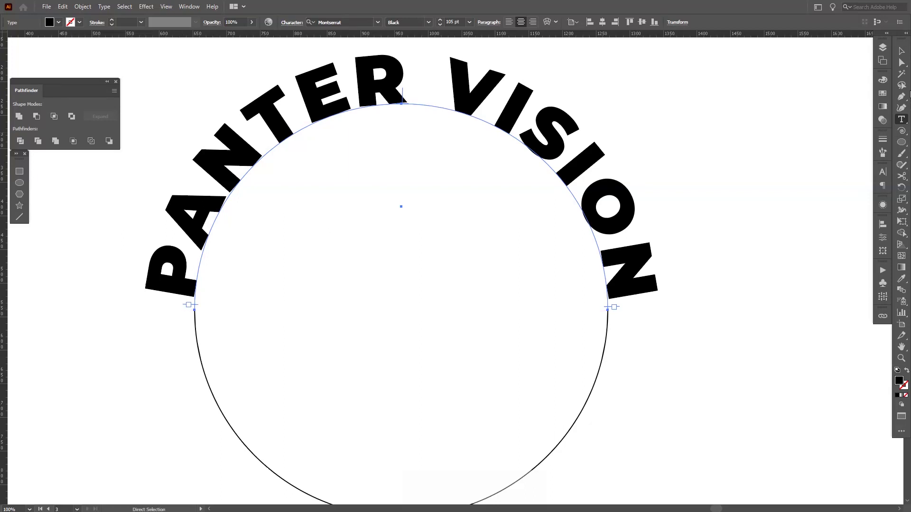
left_click(902, 64)
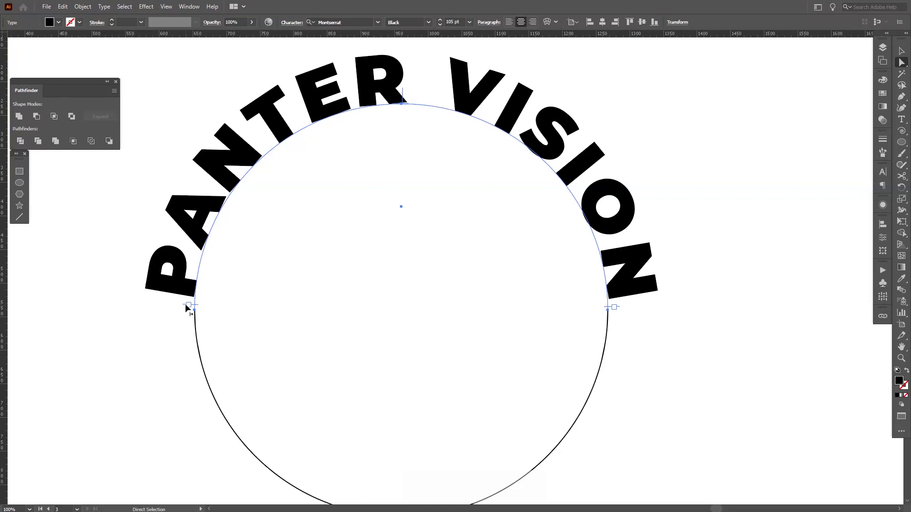
left_click_drag(186, 307, 191, 281)
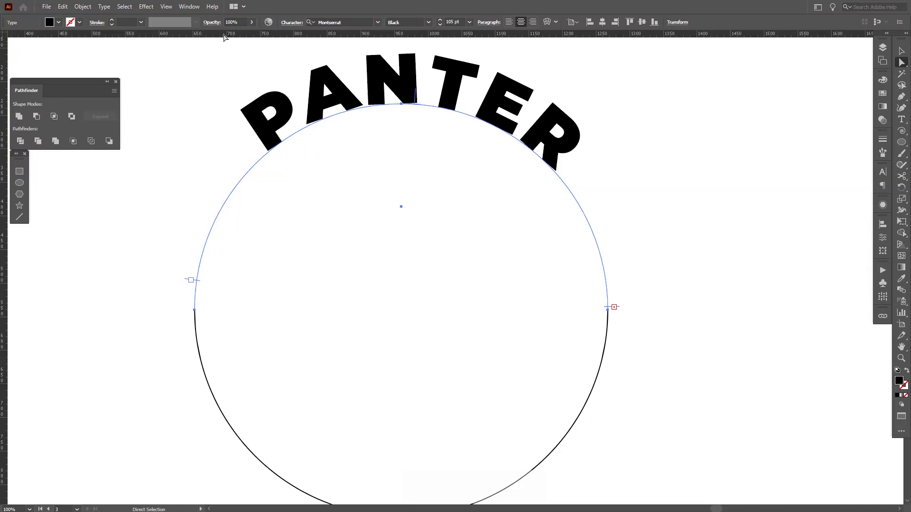
Toggle the rulers off and on, and place a horizontal guide level with the path text's start bracket
key("ctrl")
key("ctrl+r")
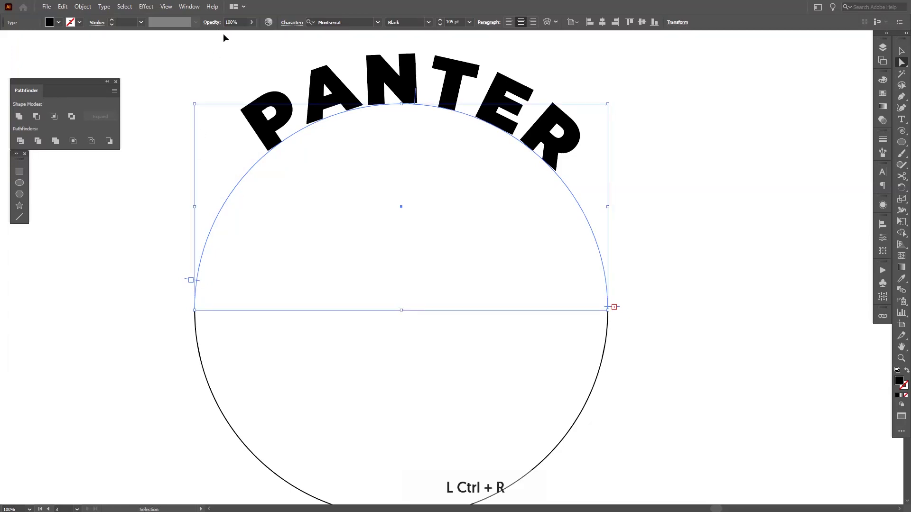
key("ctrl+r")
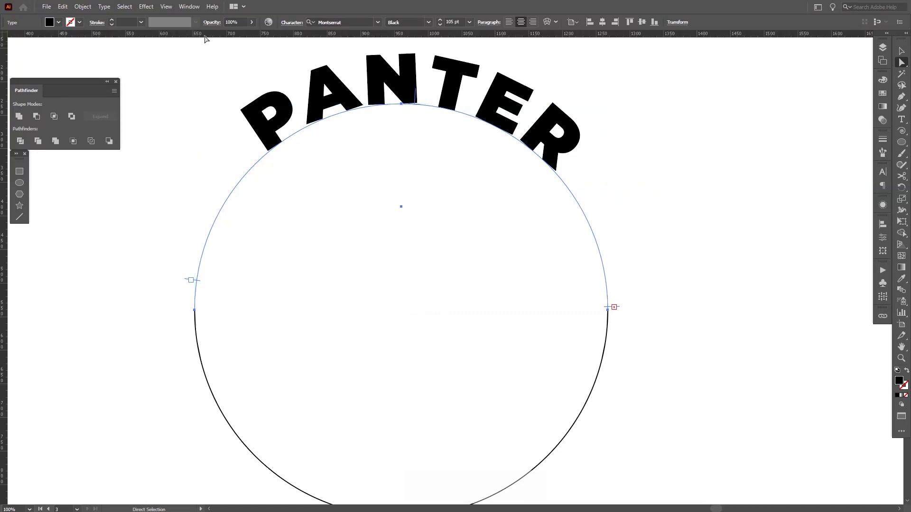
left_click_drag(205, 38, 198, 340)
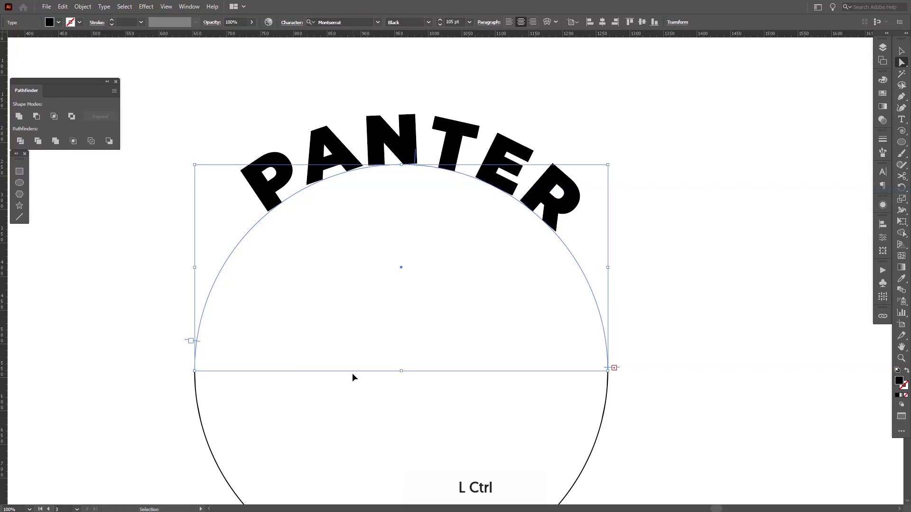
scroll(353, 377, "up", 3)
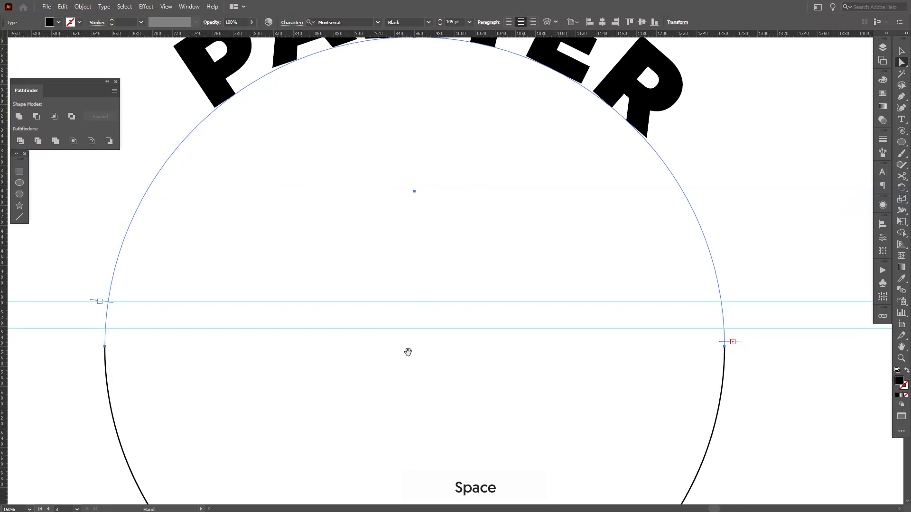
Unlock the guides, remove the extra lower guide and lock the remaining one at the start bracket's height
key("v")
left_click(477, 376)
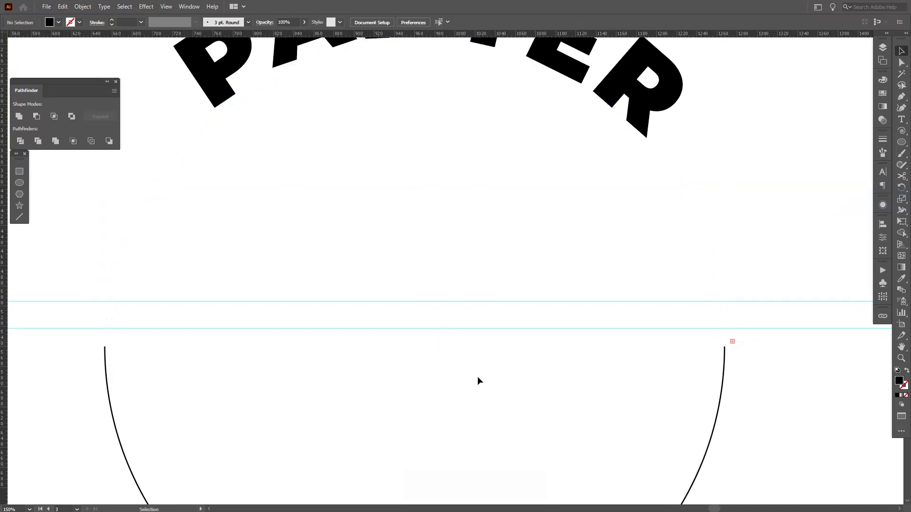
right_click(449, 324)
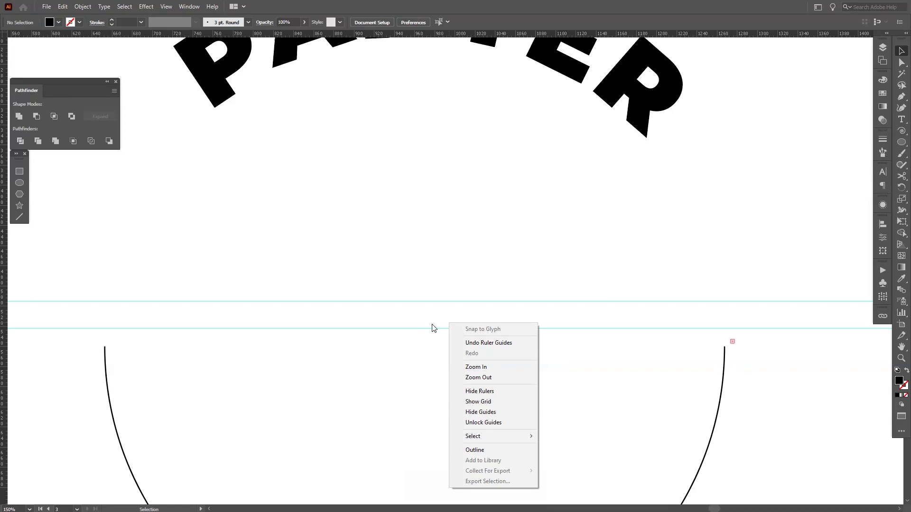
left_click(504, 425)
mouse_move(413, 328)
left_mouse_down()
mouse_move(419, 351)
mouse_move(418, 332)
left_mouse_up()
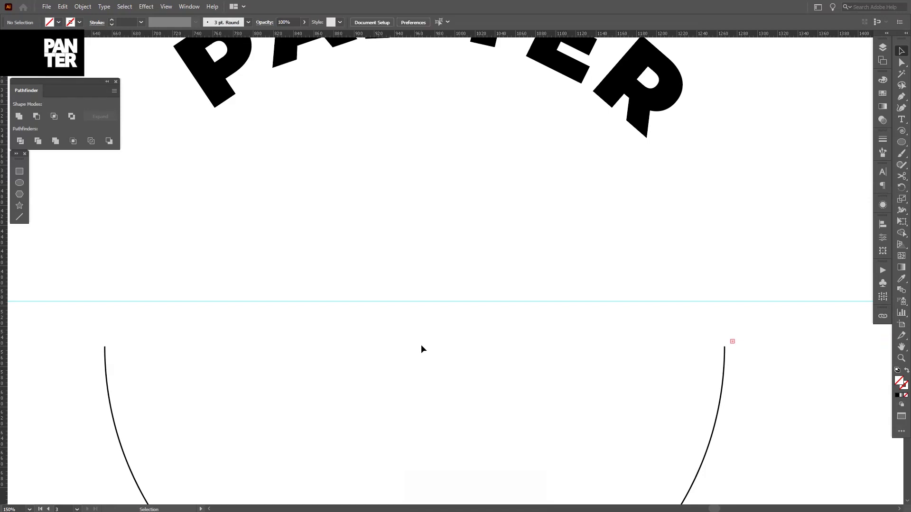
right_click(421, 348)
left_click(454, 444)
scroll(395, 378, "down", 1)
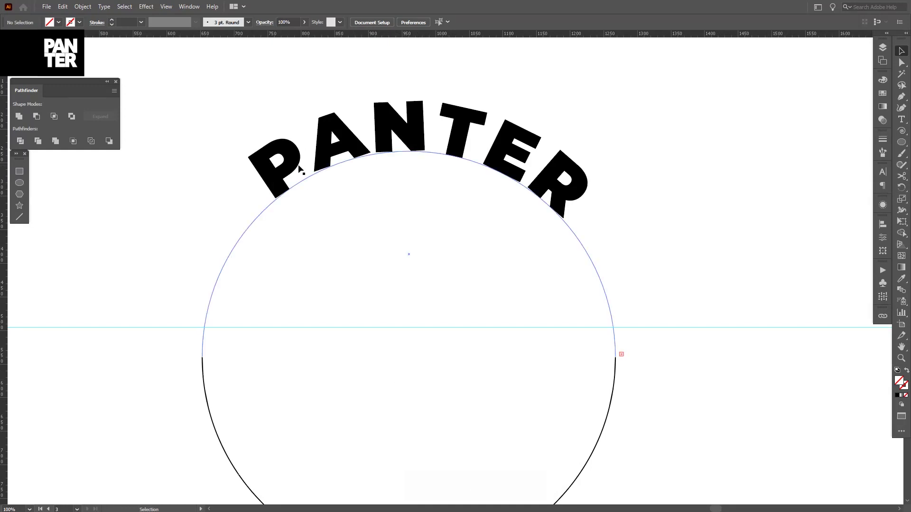
Move the path text's end bracket up the arc to the guide's height with Direct Selection, and hide the guides
left_click(301, 173)
scroll(222, 317, "up", 1)
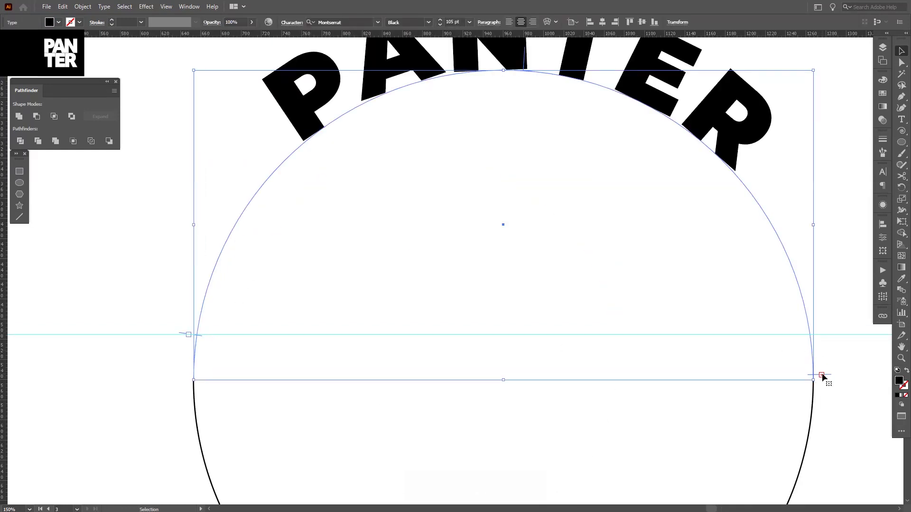
left_click(901, 62)
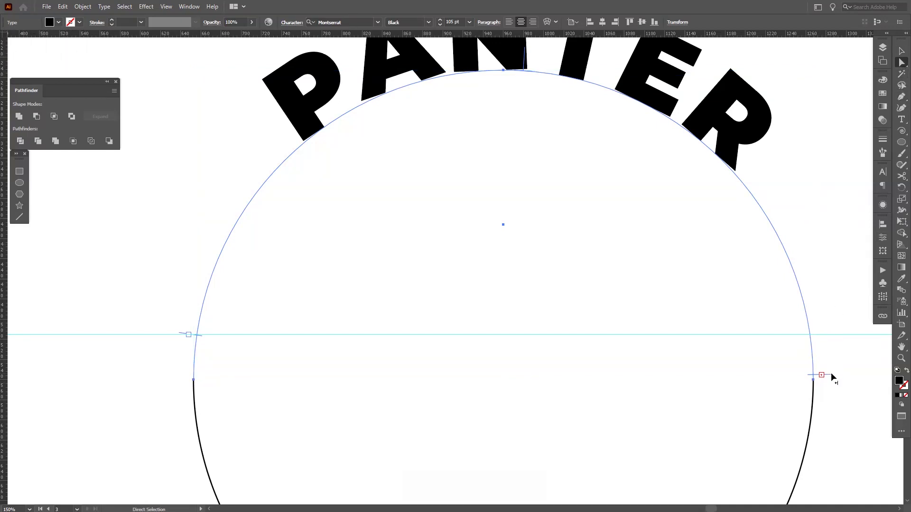
left_click_drag(831, 377, 837, 334)
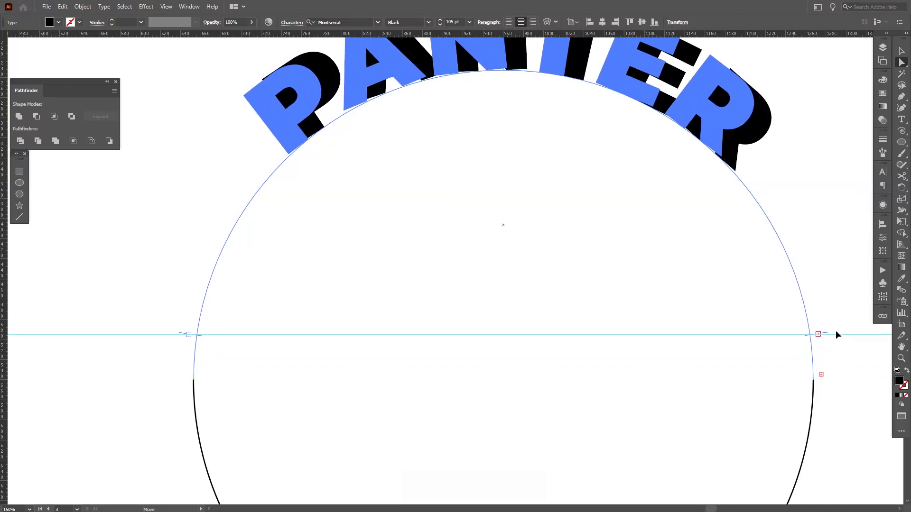
left_click(901, 51)
left_click(786, 191)
scroll(756, 205, "down", 2)
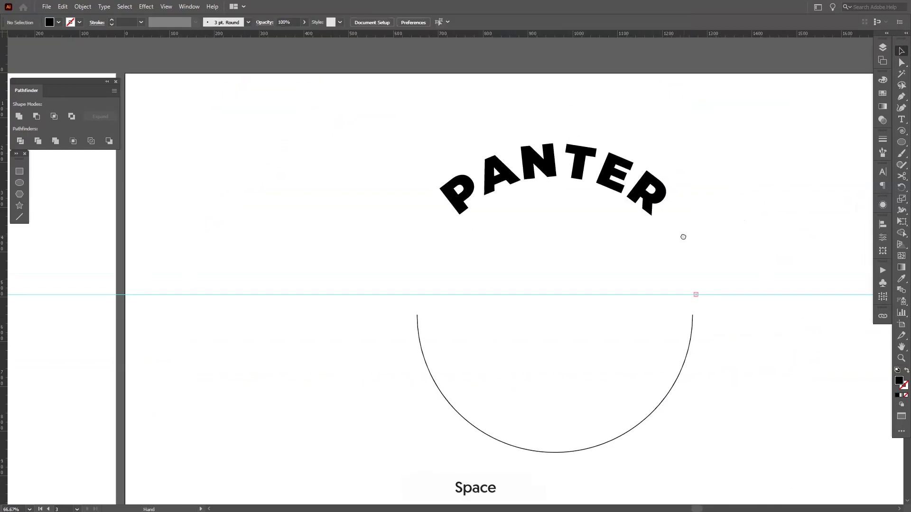
key("ctrl+semicolon")
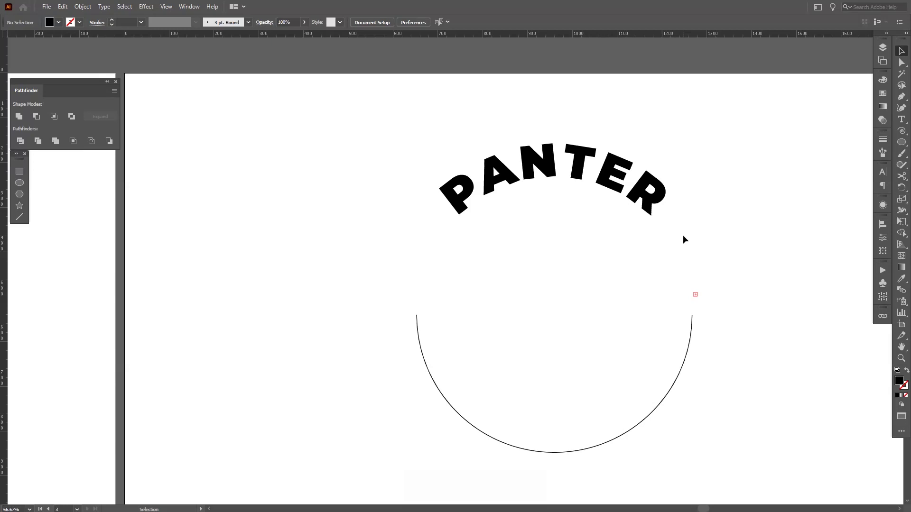
scroll(689, 219, "up", 1)
scroll(557, 227, "down", 1)
Change the font of the text on the upper semicircle to BigNoodleTitling and deselect it
left_click(511, 176)
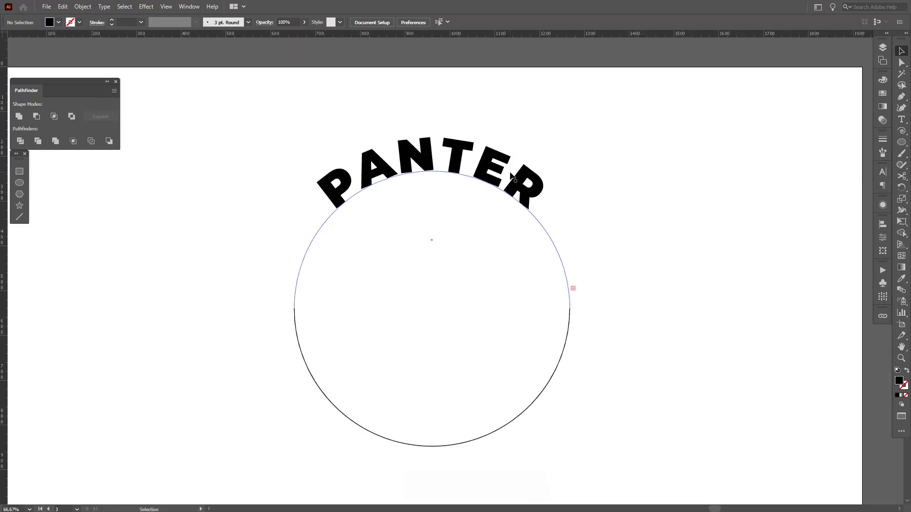
left_click(352, 22)
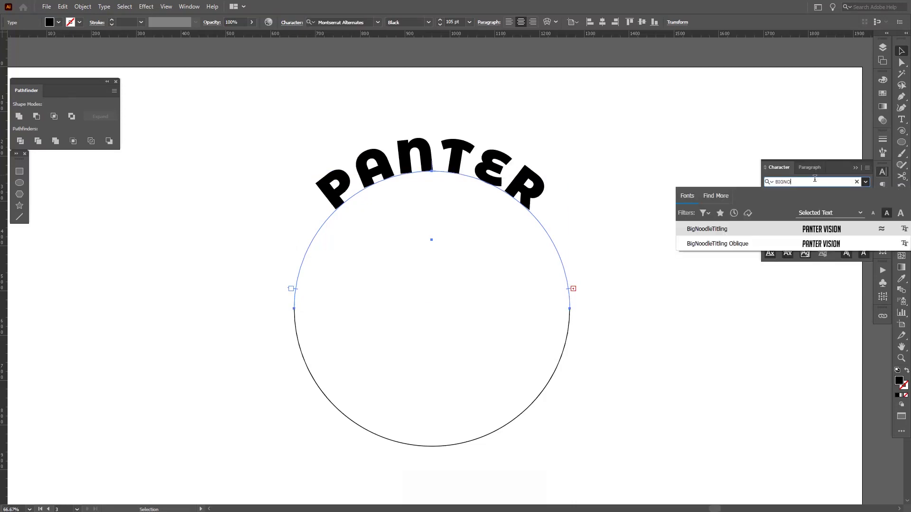
left_click(753, 229)
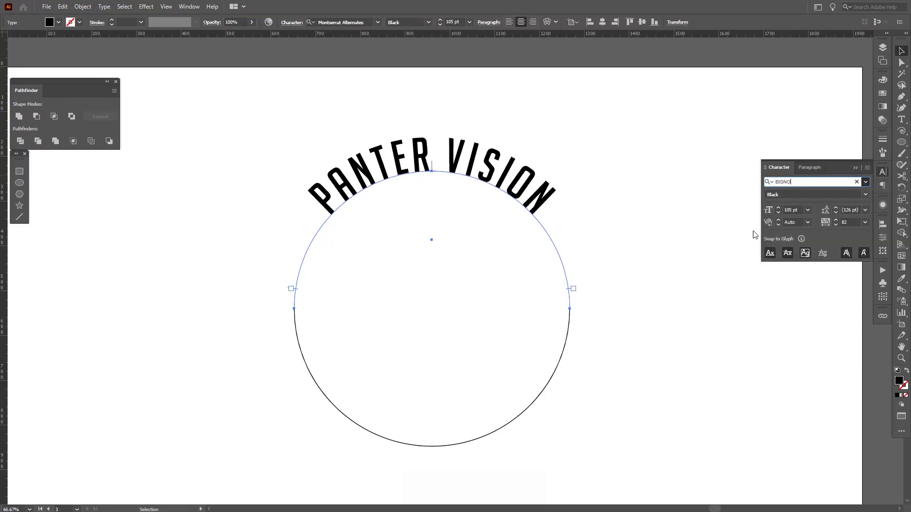
left_click(688, 229)
left_click_drag(655, 239, 651, 252)
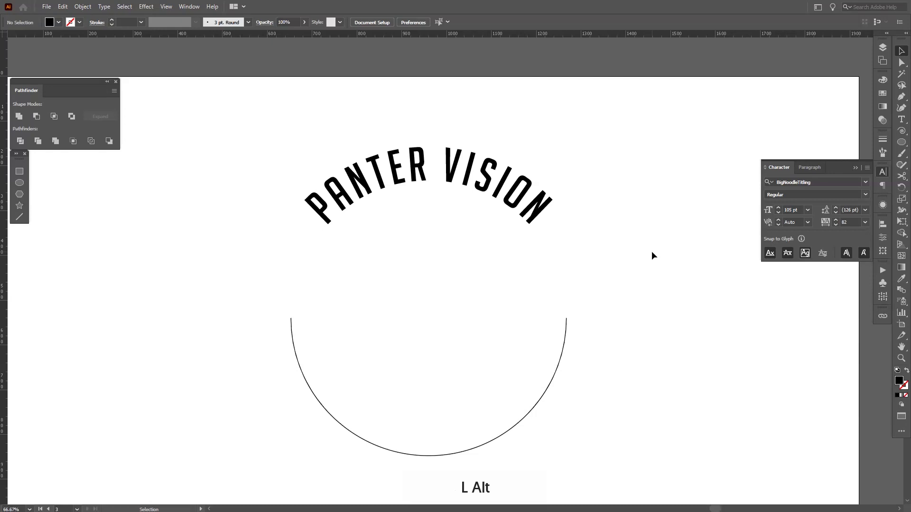
Select the arched PANTER VISION text and adjust its font size to 165 pt
scroll(651, 251, "down", 2)
left_click_drag(307, 281, 315, 261)
scroll(617, 235, "up", 2)
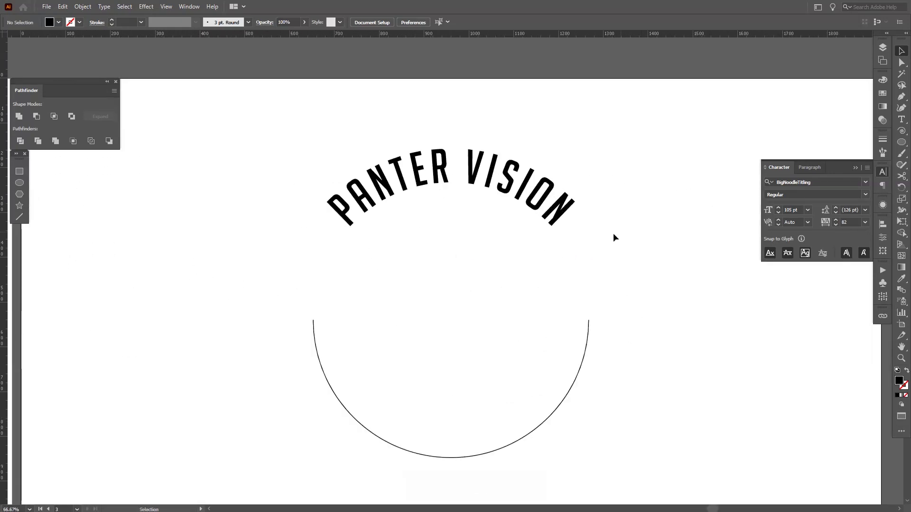
left_click(525, 204)
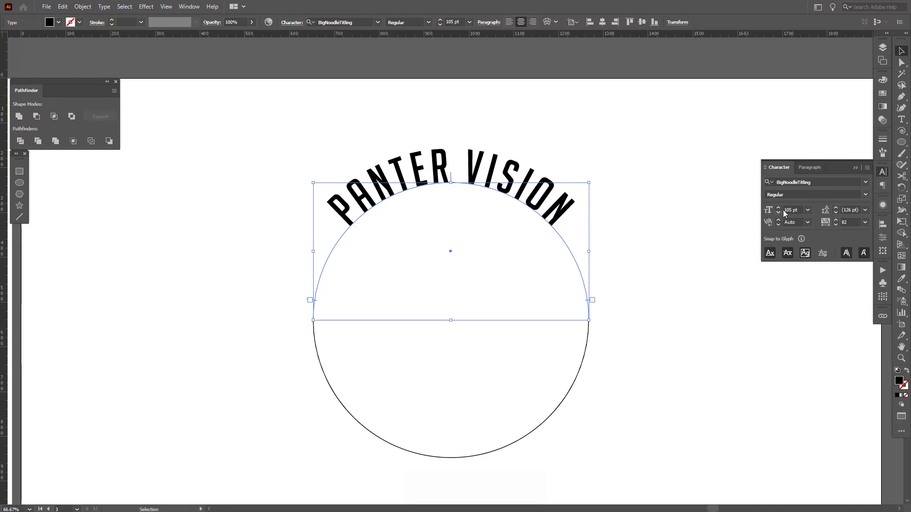
left_click(799, 209)
key("Up")
key("Up")
key("Up")
key("Up")
key("Up")
key("Up")
key("Up")
key("Up")
key("Up")
key("Up")
key("Up")
key("Up")
key("Up")
key("Up")
key("Up")
key("Up")
key("Up")
key("Up")
key("Up")
key("Up")
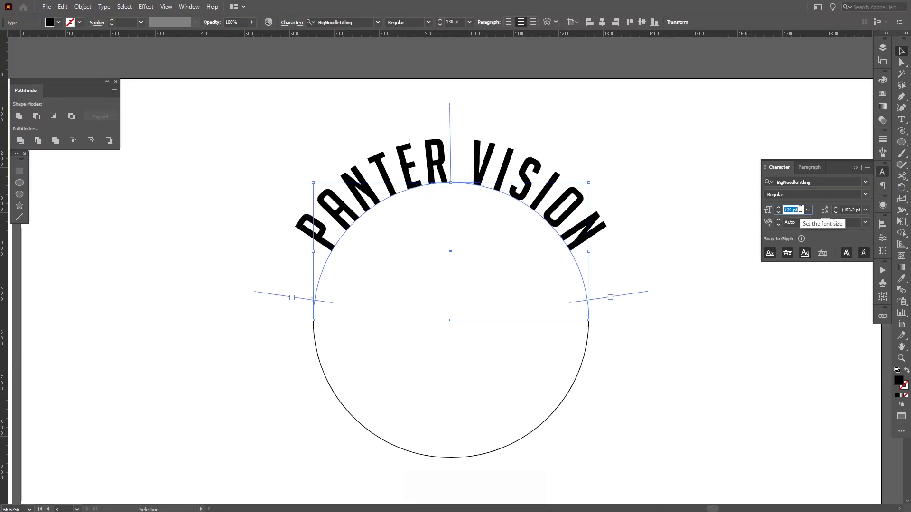
key("Up")
key("Up")
key("Up")
key("Up")
key("Up")
key("Up")
key("Up")
key("Up")
key("Up")
key("Up")
key("Up")
key("Up")
key("Up")
key("Up")
key("Up")
key("Up")
key("Up")
key("Up")
key("Up")
key("Up")
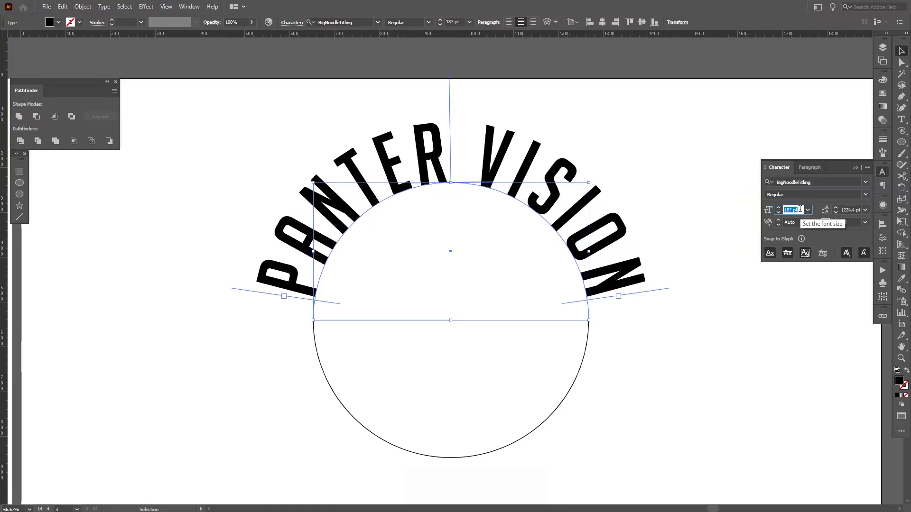
key("Down")
key("Down")
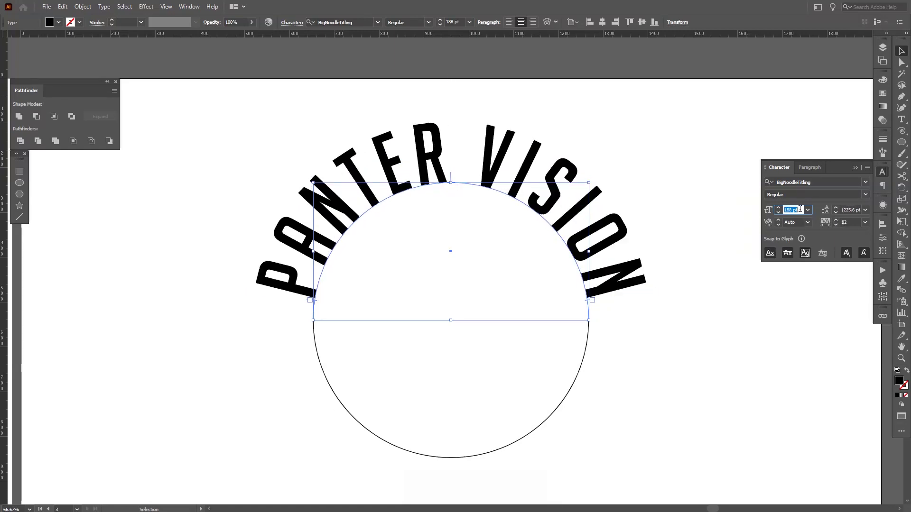
key("Up")
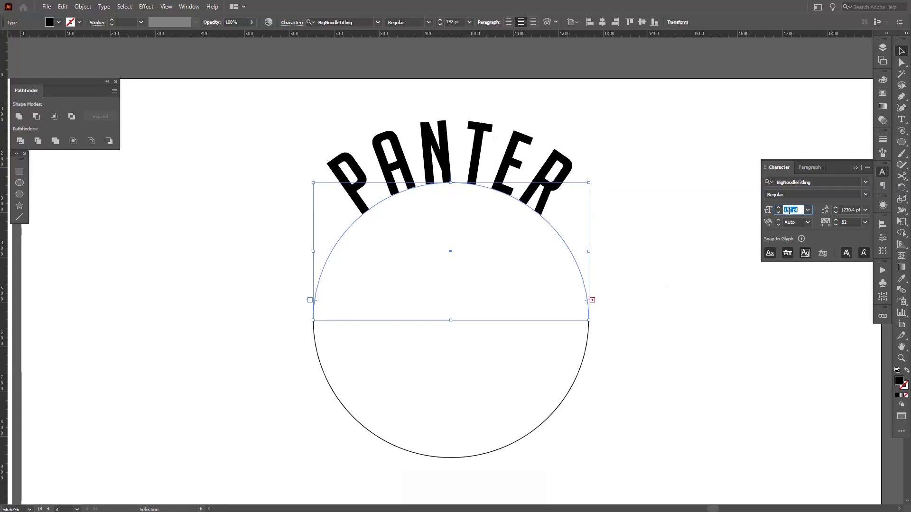
key("Down")
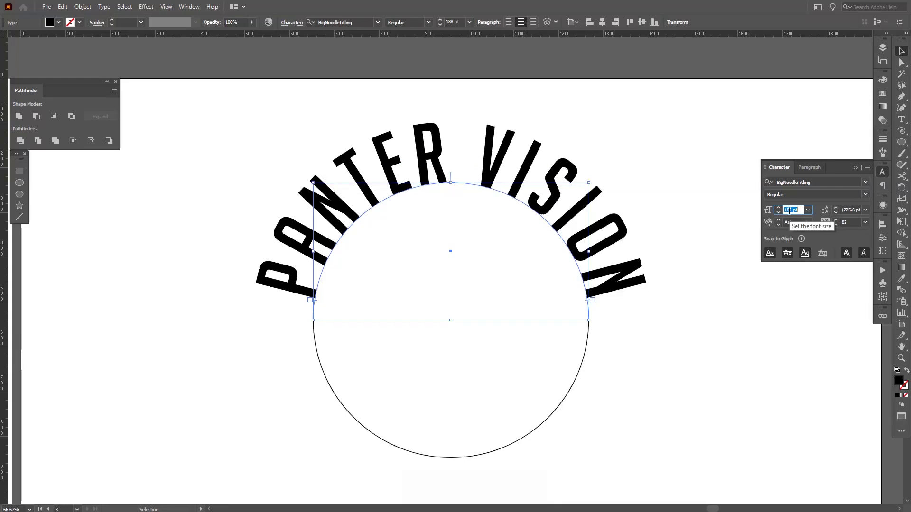
key("Down")
key("Down")
key("Down")
key("Down")
key("Down")
key("Down")
key("Down")
key("Down")
key("Down")
key("Down")
key("Down")
key("Down")
key("Down")
key("Down")
key("Down")
key("Down")
key("Down")
key("Down")
key("Down")
key("Down")
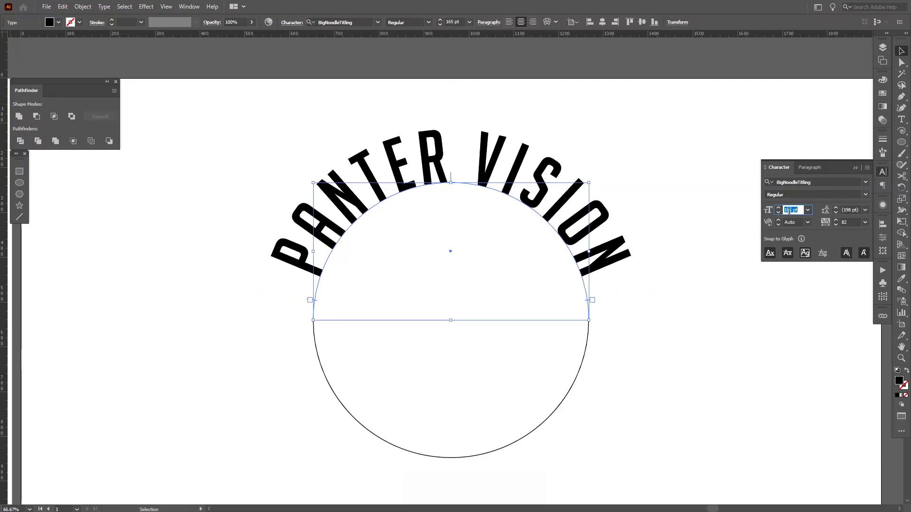
Set the arched text's tracking to 100 and reselect the text
left_click(865, 222)
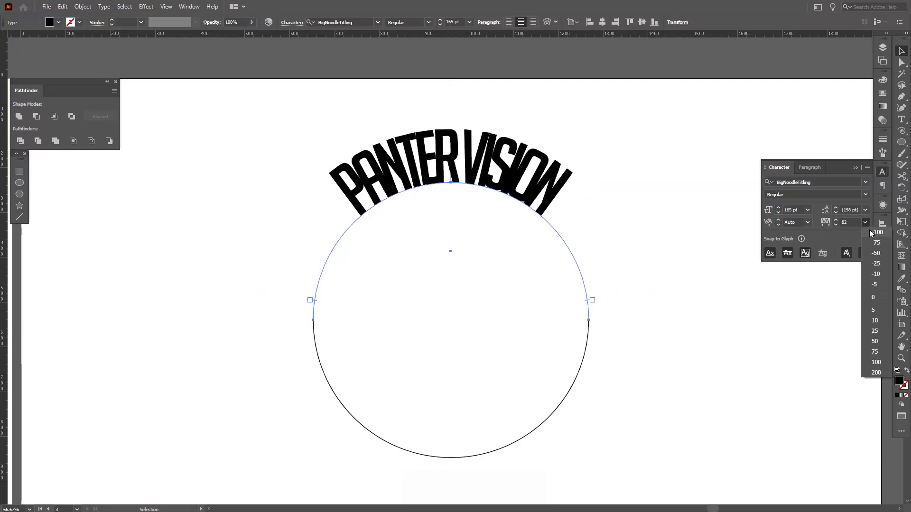
left_click(876, 363)
left_click(683, 270)
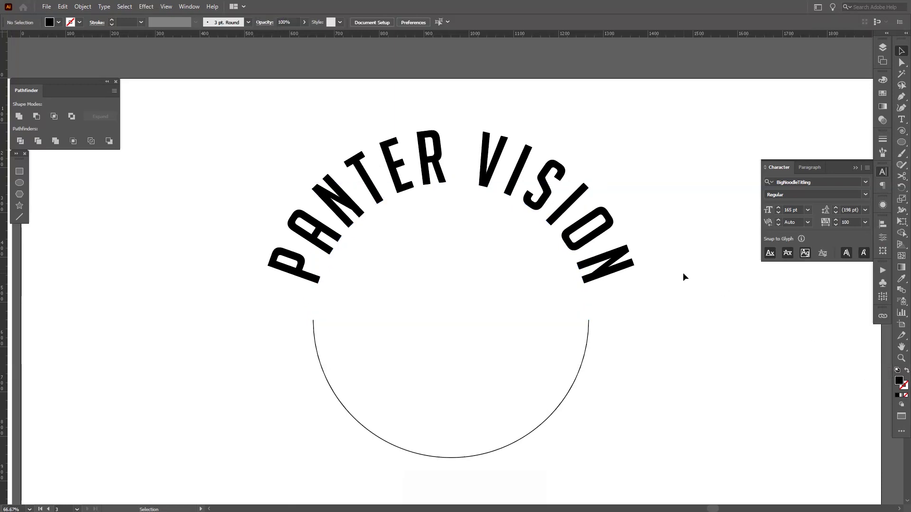
key("space")
left_click_drag(675, 340, 665, 297)
left_click(594, 217)
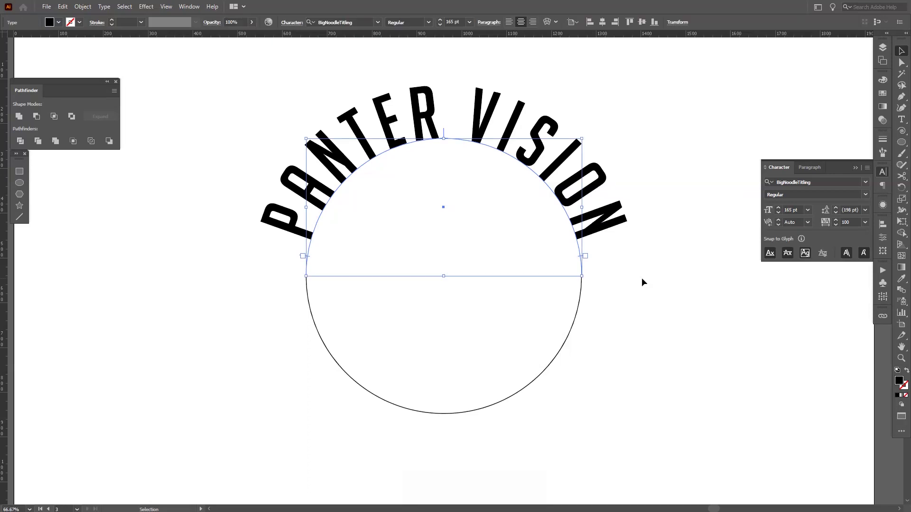
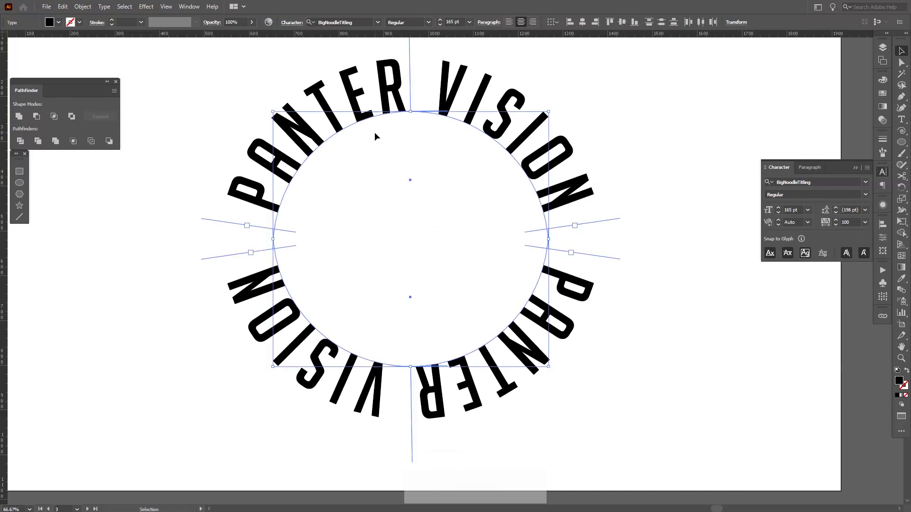
Move the lower copy of the path text down so its semicircle's ends meet those of the upper one, and clear the selection
scroll(455, 227, "up", 2, "alt")
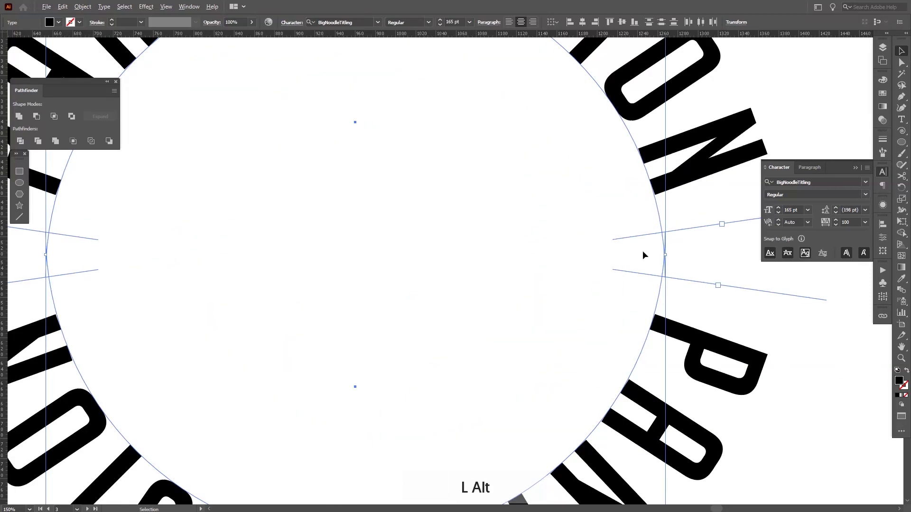
scroll(643, 251, "down", 1, "alt")
left_click_drag(744, 255, 649, 225)
scroll(679, 286, "up", 1, "alt")
left_click(457, 204)
left_click_drag(507, 224, 500, 272)
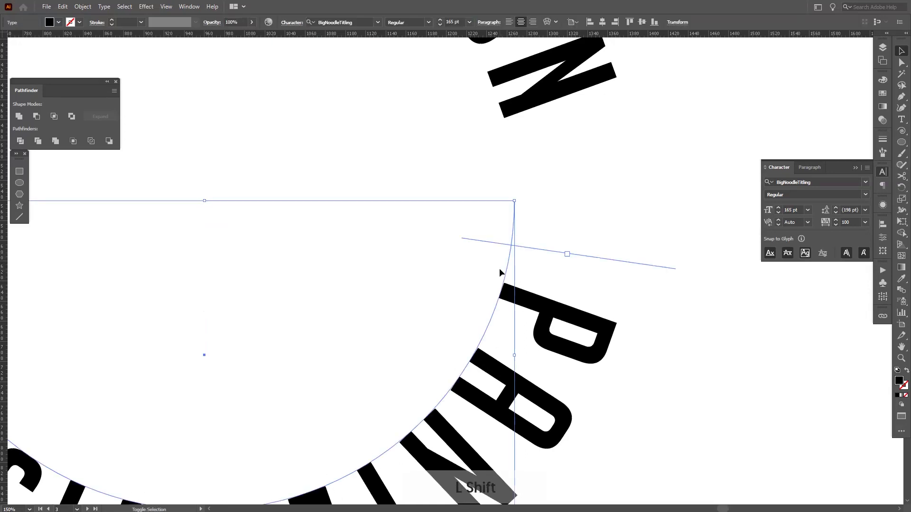
key("ctrl+minus")
key("ctrl+minus")
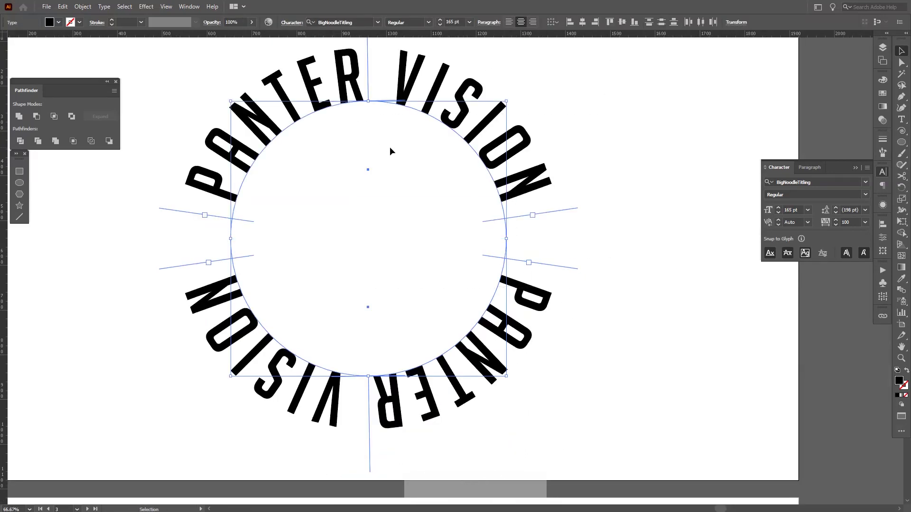
key("ctrl+minus")
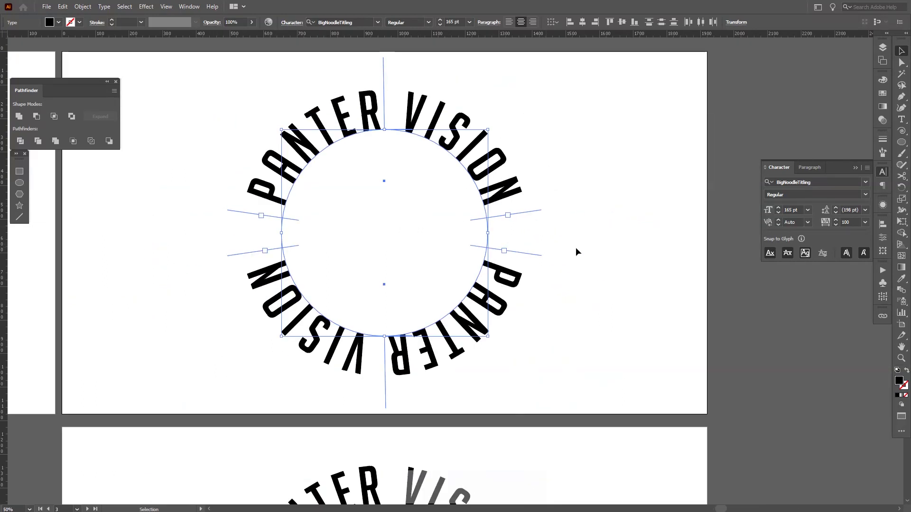
left_click(576, 247)
Flip the lower text to the inside of its semicircle by pulling its centre bracket across the path with Direct Selection
scroll(388, 254, "up", 1)
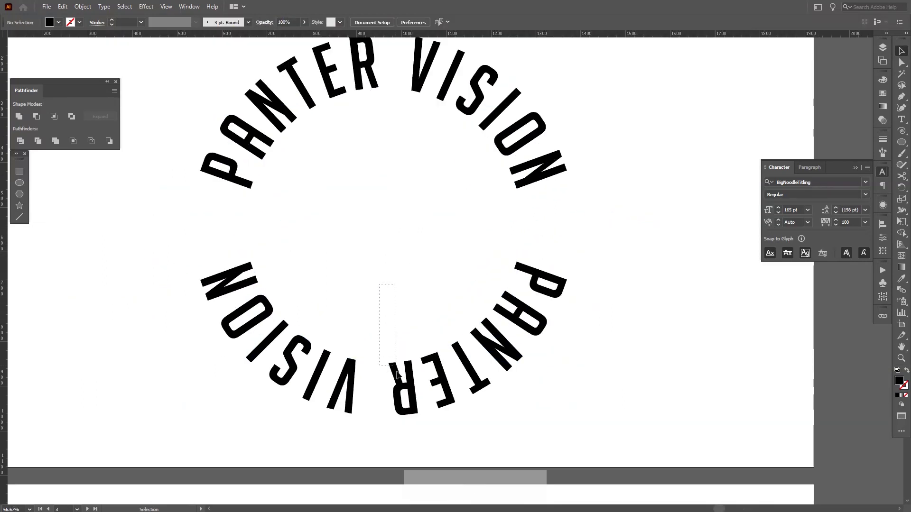
left_click(406, 397)
key("a")
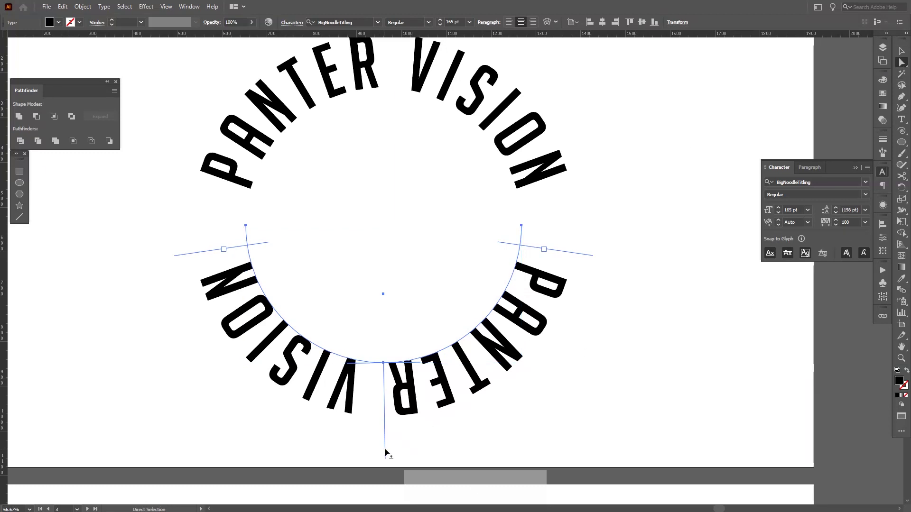
left_click_drag(385, 450, 383, 337)
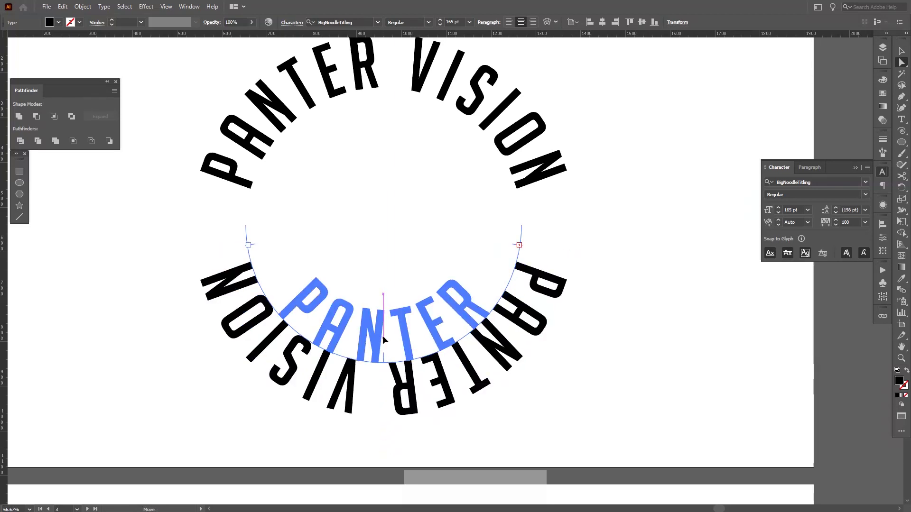
left_click_drag(383, 301, 382, 295)
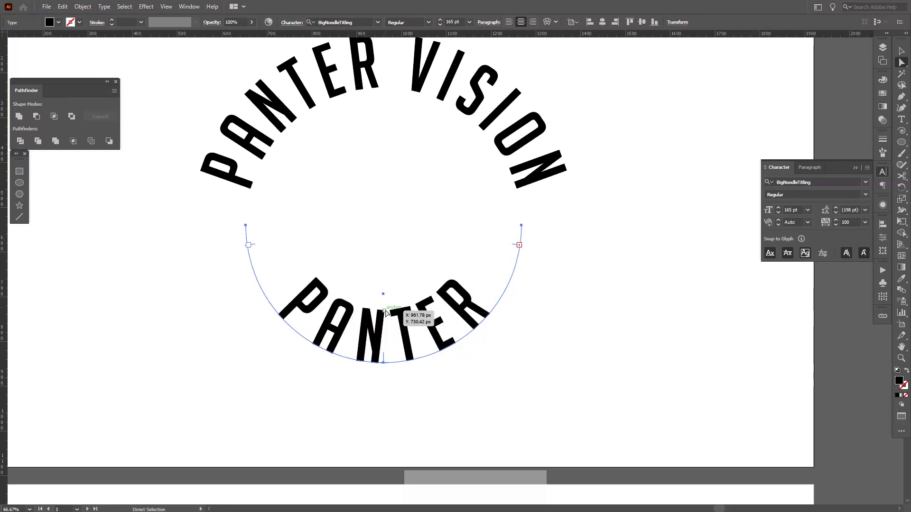
Scale up the lower path text proportionally about its upper middle, bringing its font size to about 227 pt, and deselect it
left_click(901, 50)
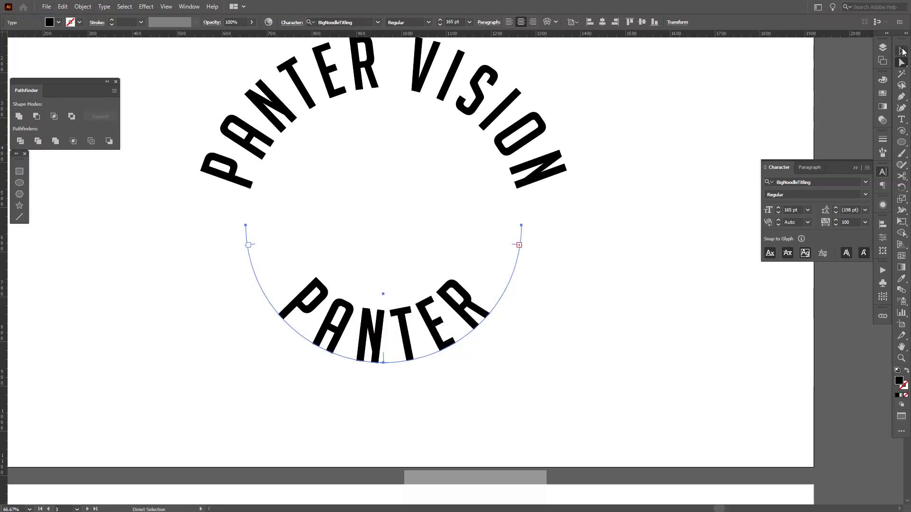
left_click_drag(384, 365, 396, 416)
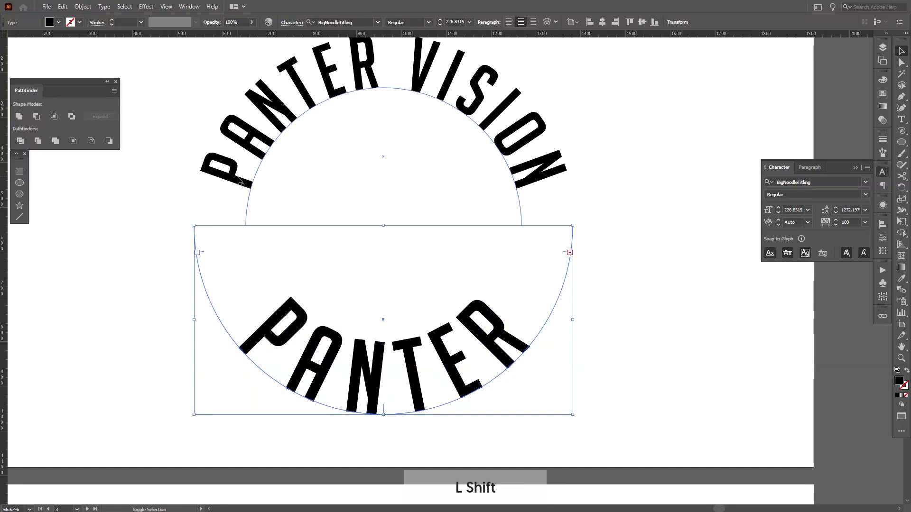
left_click(599, 276)
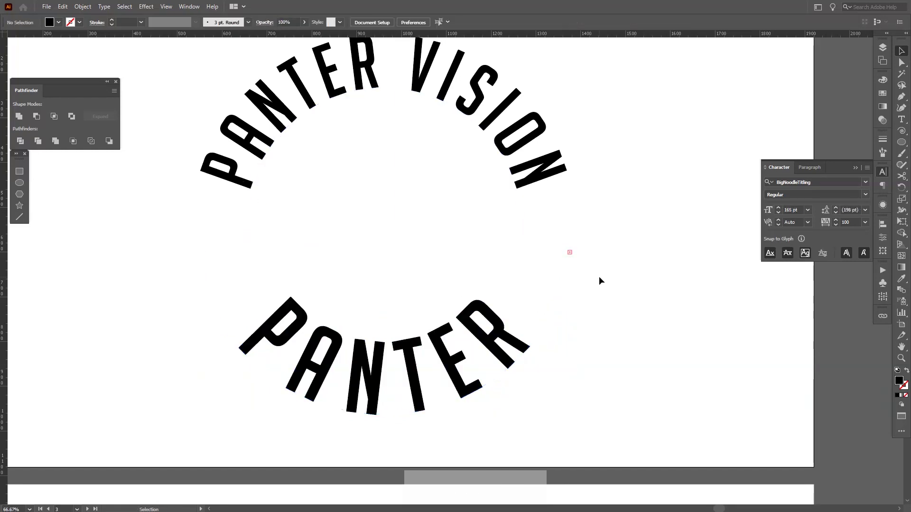
Draw a circle about 714 px in diameter centred between the two texts, and swap its fill and stroke to leave a black outline
scroll(602, 271, "down", 1)
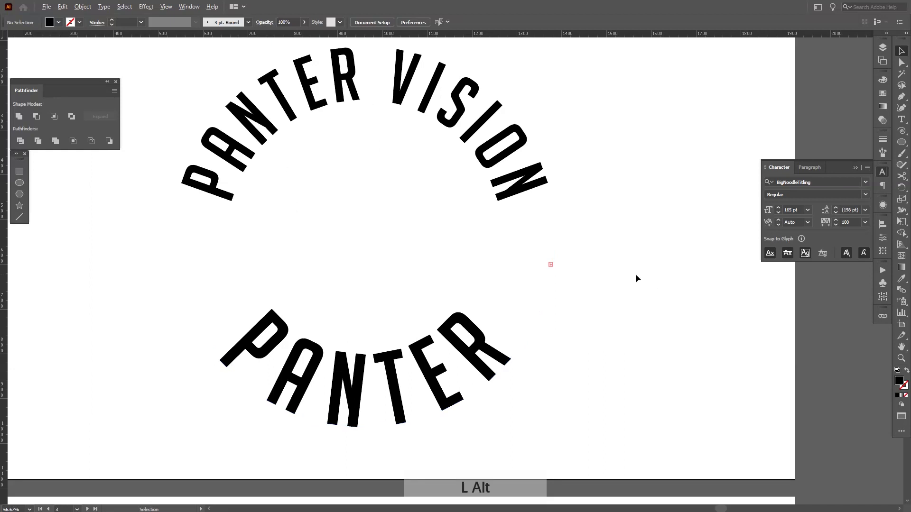
scroll(636, 277, "down", 1)
left_click(20, 183)
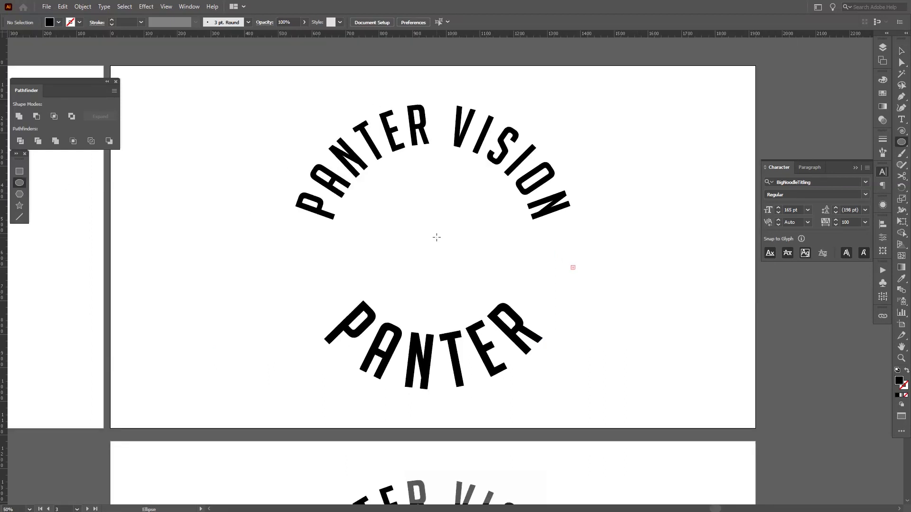
left_click_drag(435, 232, 556, 293)
key("shift+x")
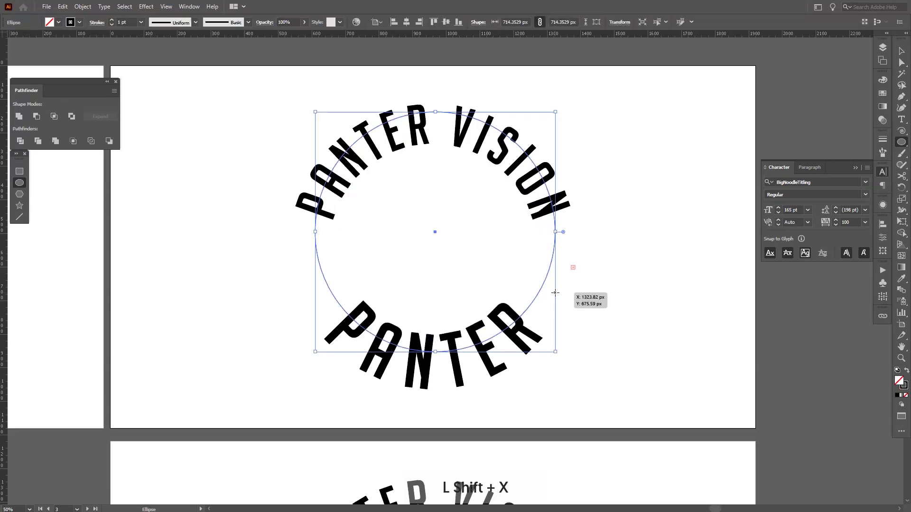
Scale the outline circle up proportionally to about 849 px in diameter, reaching the outer edges of the upper and lower texts
key("v")
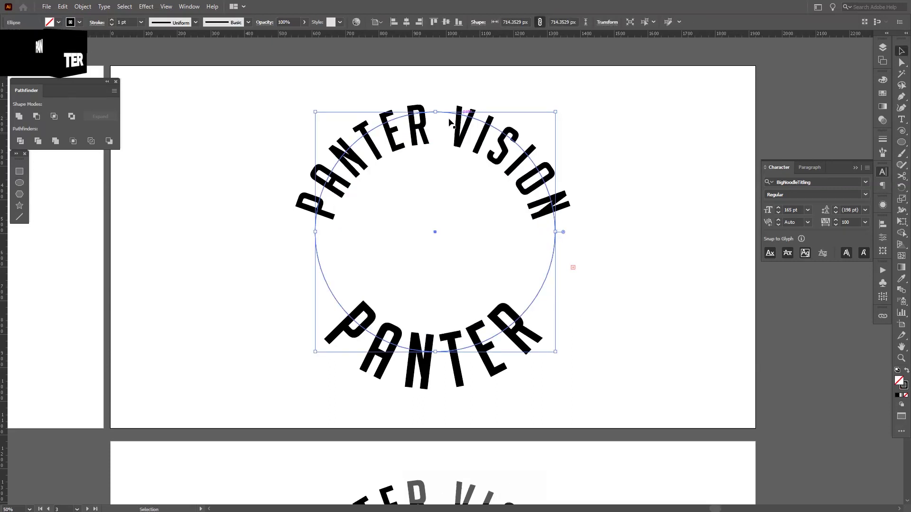
left_click_drag(436, 111, 435, 105)
left_click_drag(436, 352, 435, 390)
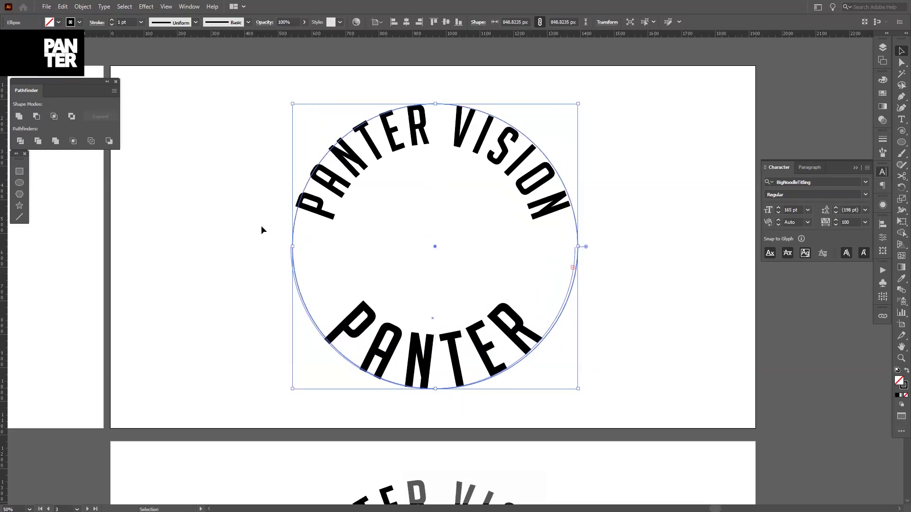
Fine-tune the circle's width by nudging its right edge slightly outward to meet the outer edge of the upper text, and deselect it
scroll(283, 204, "up", 6)
left_click_drag(351, 259, 334, 259)
scroll(334, 259, "down", 5)
left_click_drag(638, 274, 632, 246)
scroll(632, 246, "up", 2)
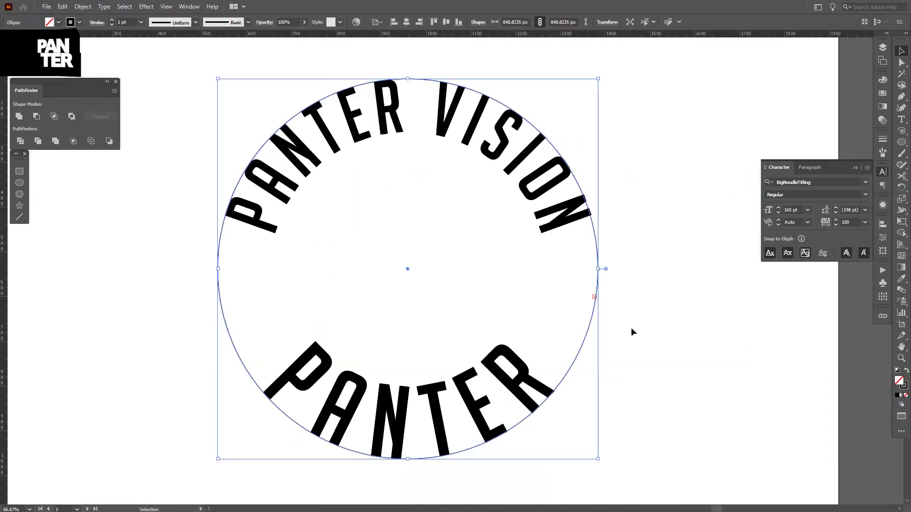
left_click_drag(631, 332, 597, 311)
scroll(583, 229, "up", 4)
scroll(583, 229, "down", 4)
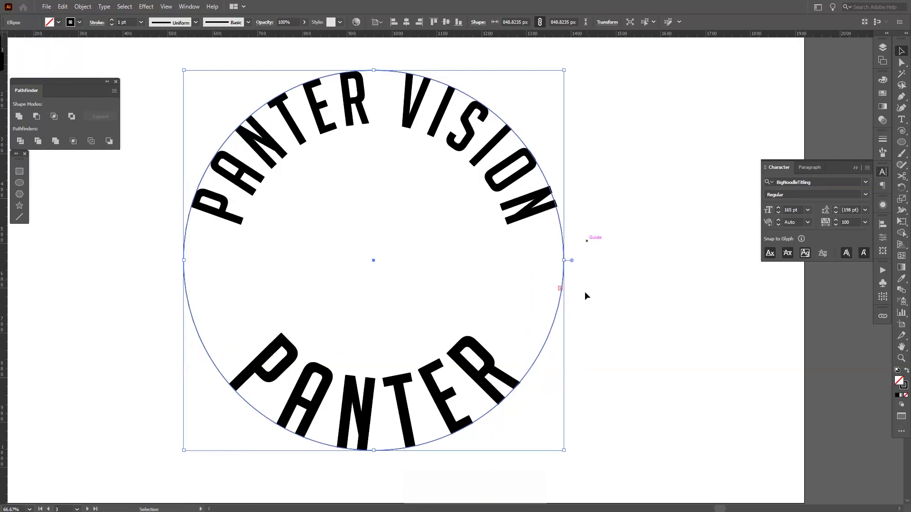
scroll(585, 296, "down", 1)
scroll(553, 305, "up", 4)
left_click_drag(553, 305, 536, 355)
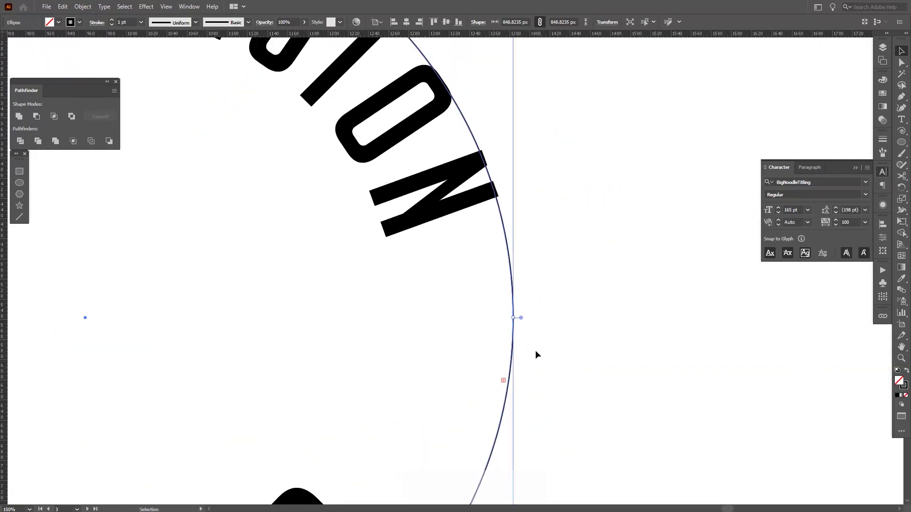
left_click_drag(514, 317, 516, 318)
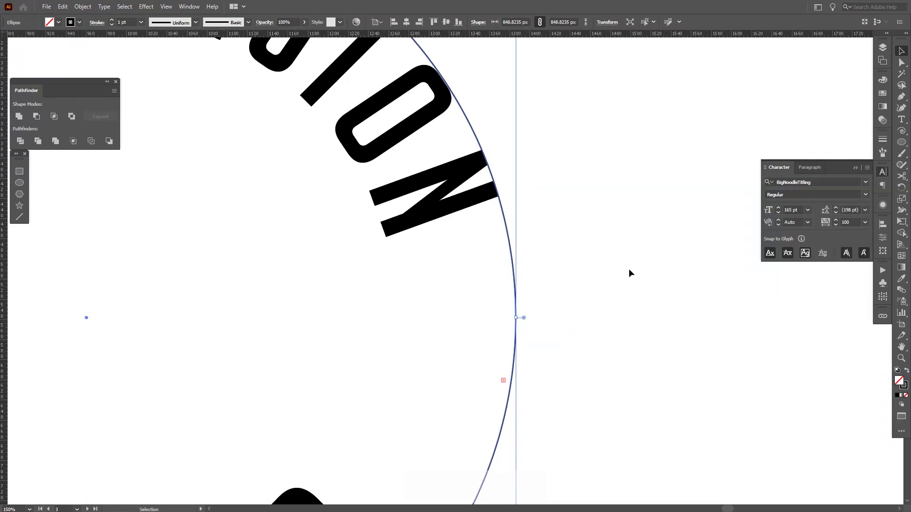
left_click(628, 268)
scroll(628, 268, "down", 3)
left_click_drag(628, 268, 622, 264)
scroll(547, 313, "up", 1)
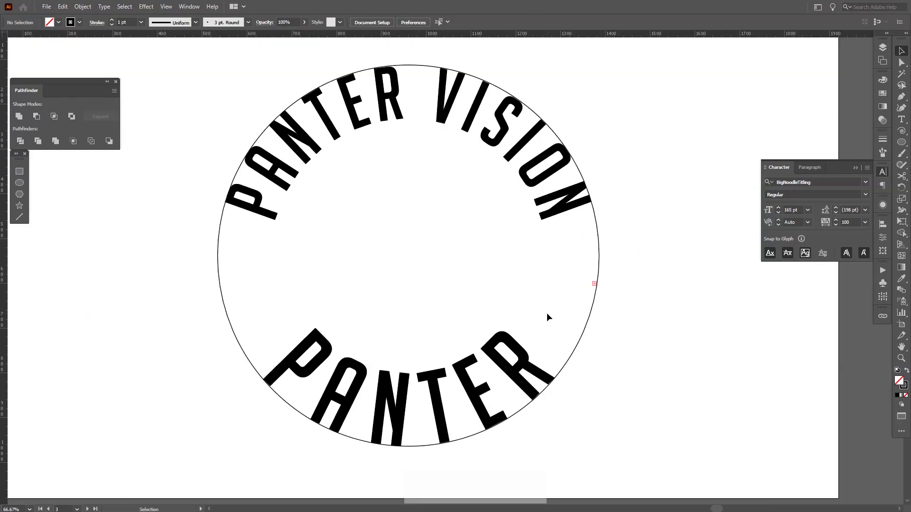
Match the lower path text to the upper "PANTER VISION" text by sampling its formatting with the Eyedropper, and deselect it
left_click(512, 383)
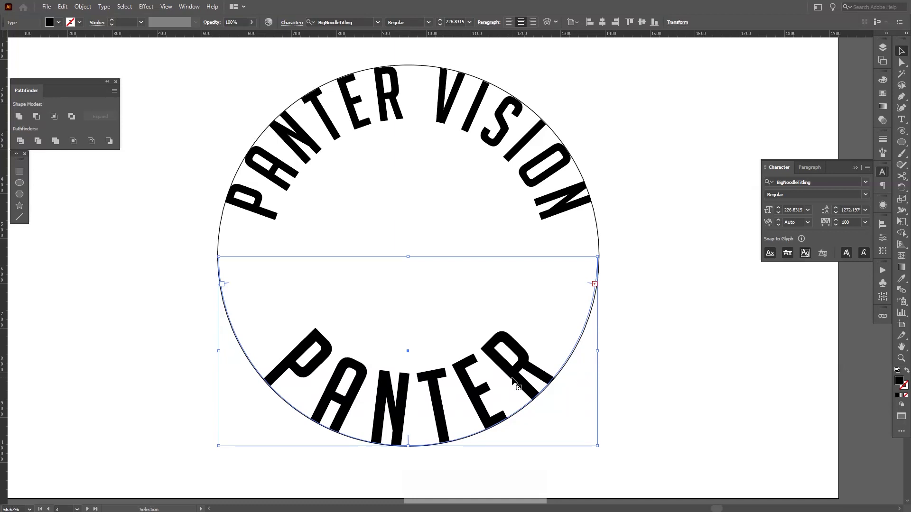
left_click(900, 281)
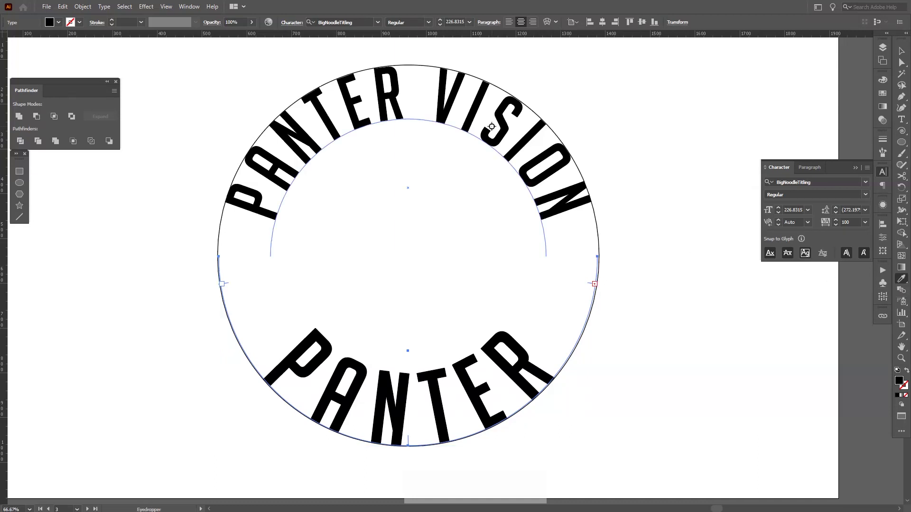
left_click(492, 126)
left_click(901, 51)
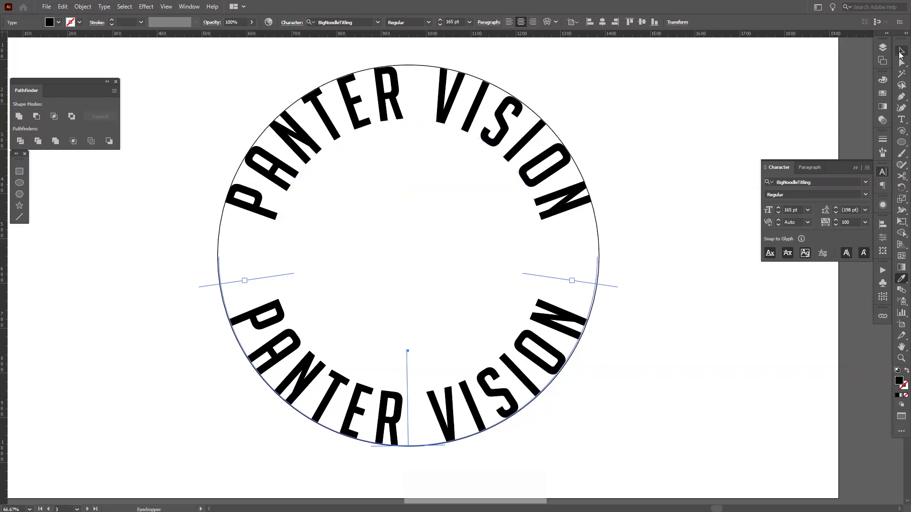
left_click(695, 149)
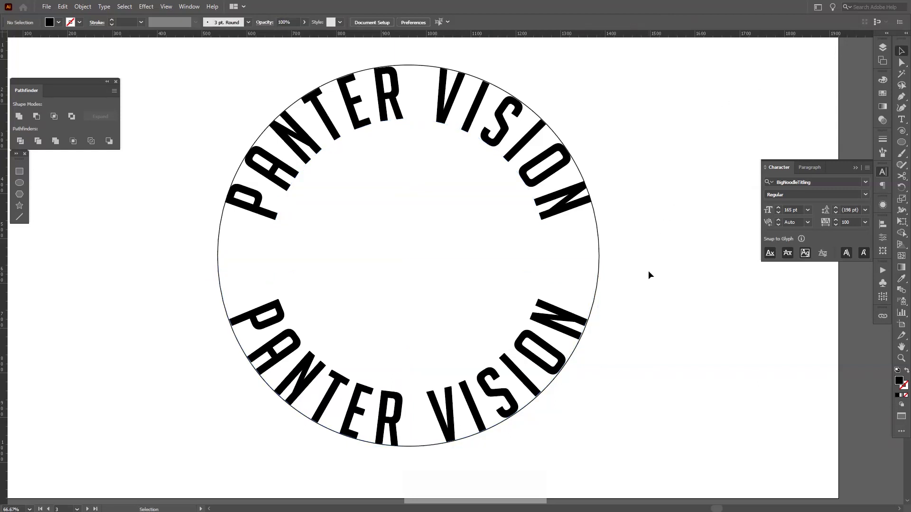
scroll(625, 261, "up", 1)
scroll(610, 278, "down", 1)
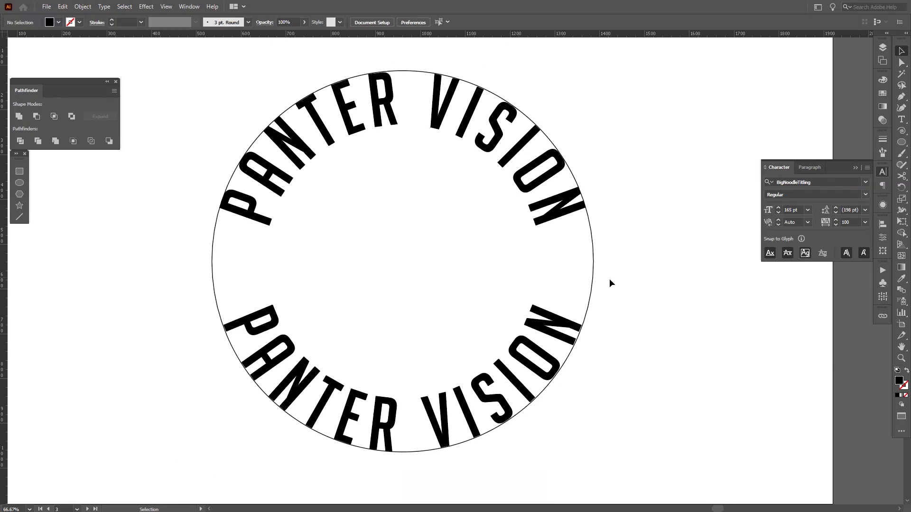
Delete the outline circle around the two arched texts
left_click(591, 284)
left_click(596, 237)
left_click(592, 241)
key("Delete")
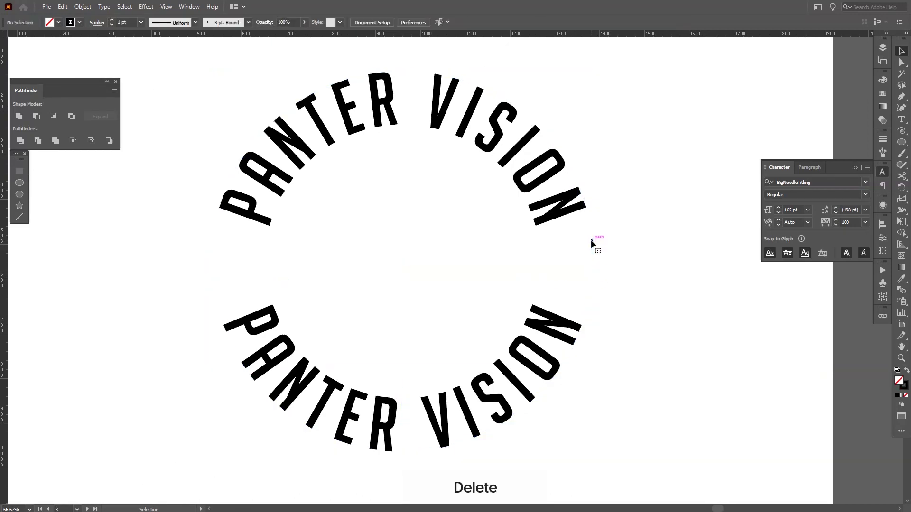
scroll(619, 296, "down", 2)
scroll(620, 299, "down", 1)
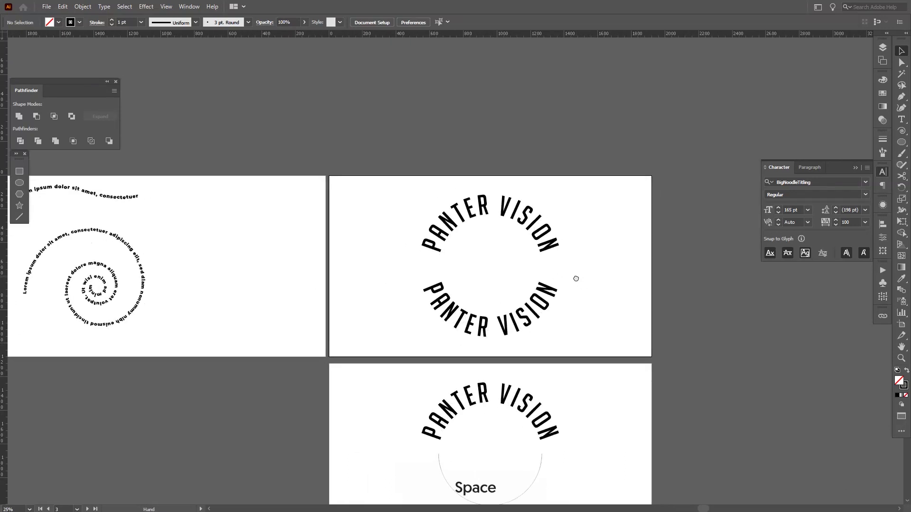
Try mirroring the lower arched text left to right with Reflect, and clear the selection
scroll(549, 264, "up", 2)
scroll(490, 256, "up", 1)
left_click(258, 207)
left_click(328, 404)
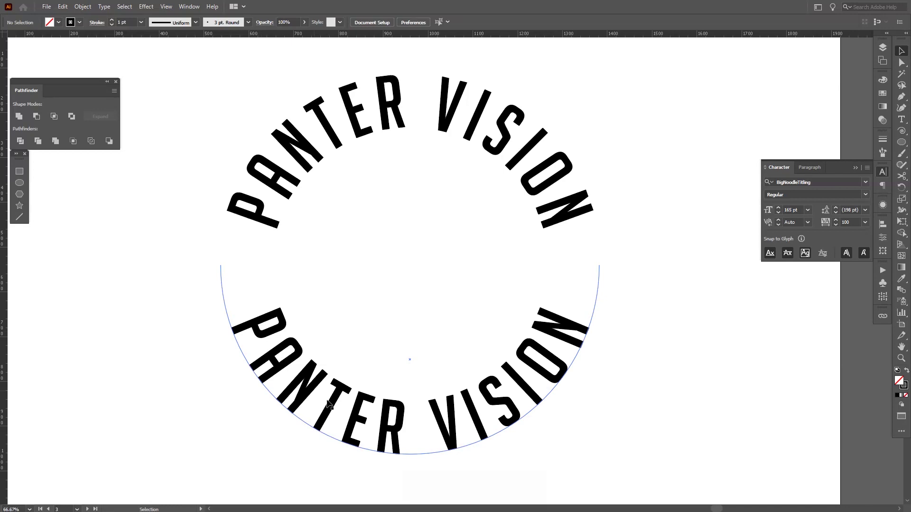
left_click(355, 413)
right_click(355, 413)
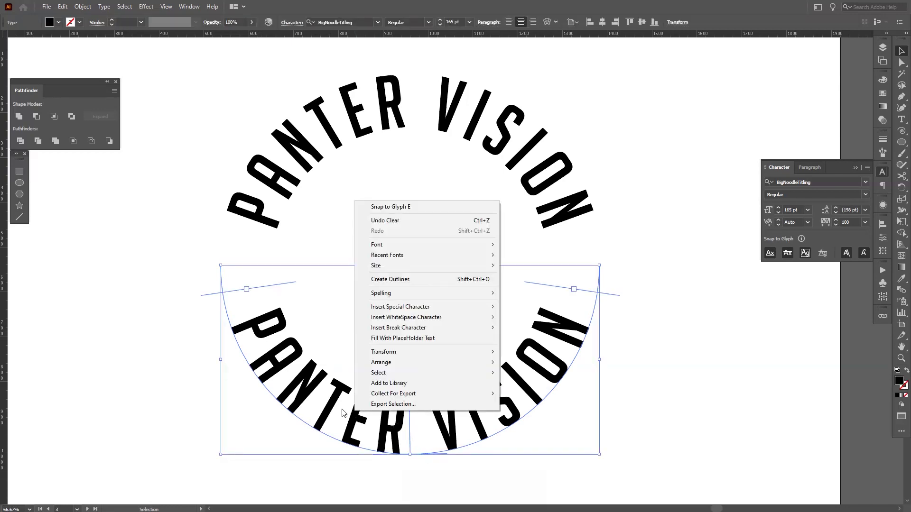
mouse_move(458, 356)
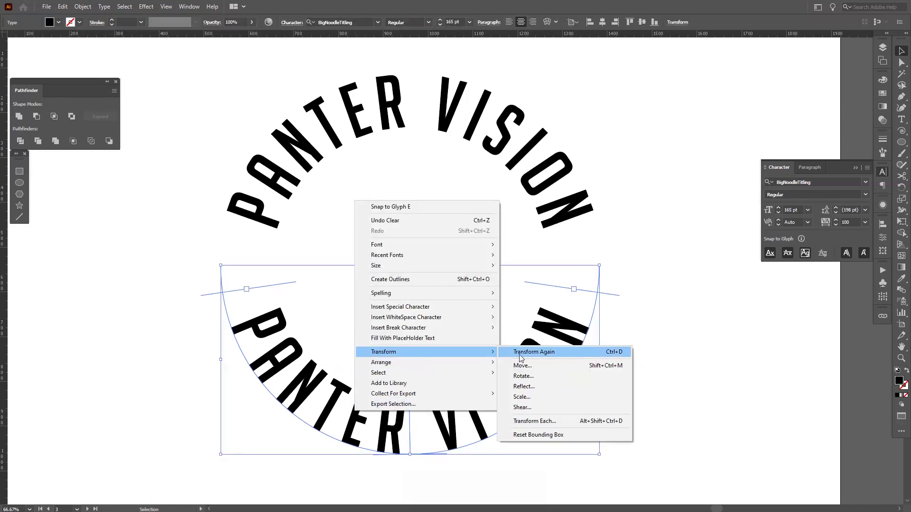
left_click(536, 386)
left_click(665, 338)
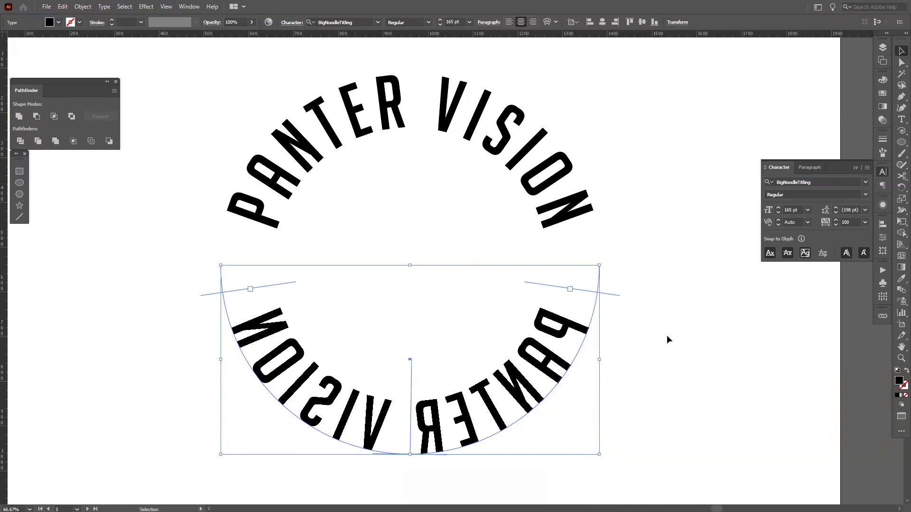
left_click(668, 335)
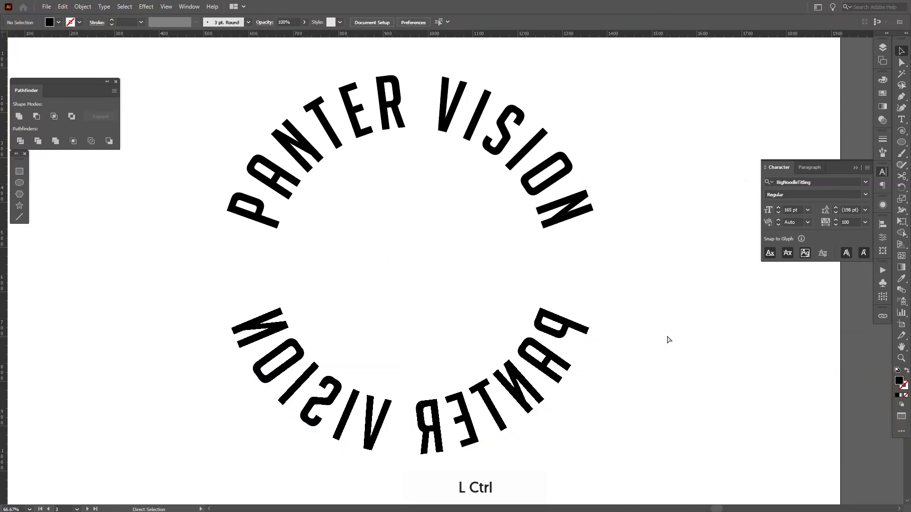
Undo the reflection of the lower arched text and clear the selection
key("ctrl+z")
key("ctrl+z")
left_click(673, 362)
left_click_drag(671, 363, 646, 381)
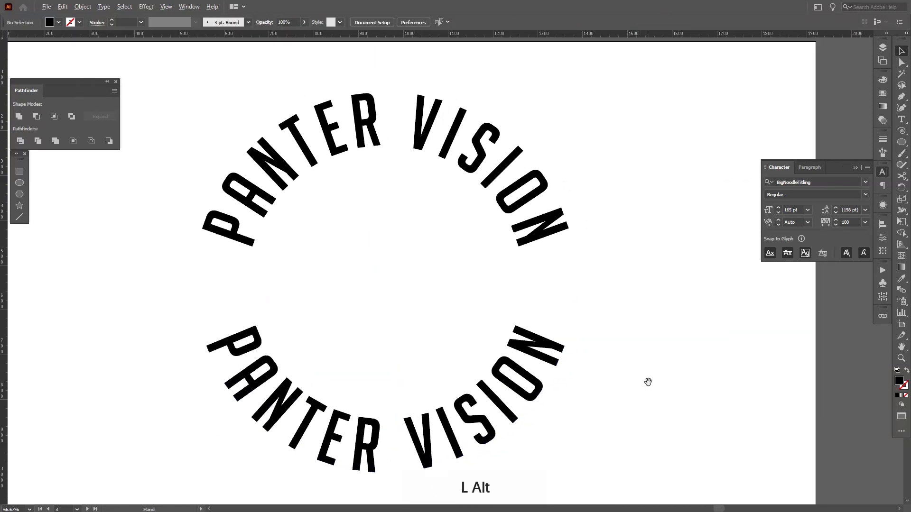
On the artboard below, convert the lower semicircle to a type path from its left end and enter the trial text "PAAAAAS"
scroll(647, 381, "down", 2)
left_click_drag(657, 452, 583, 185)
scroll(507, 325, "up", 1)
scroll(508, 325, "up", 1)
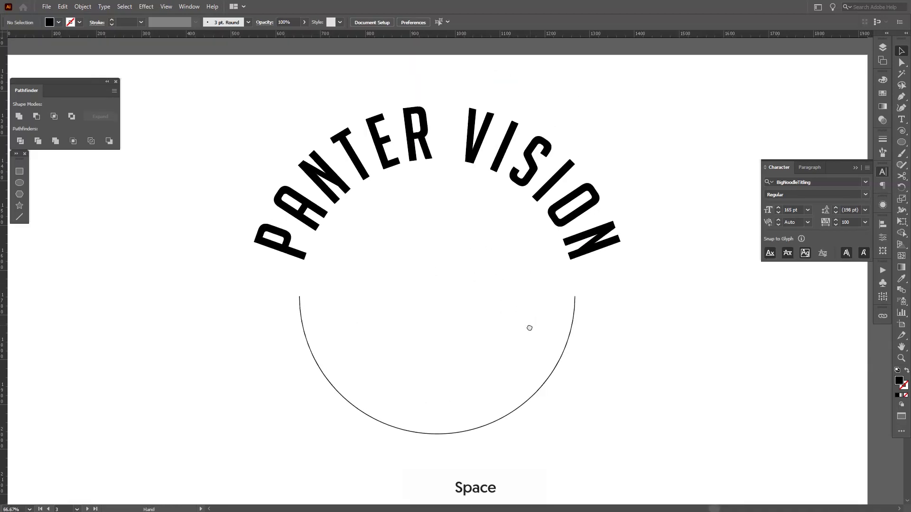
left_click(571, 335)
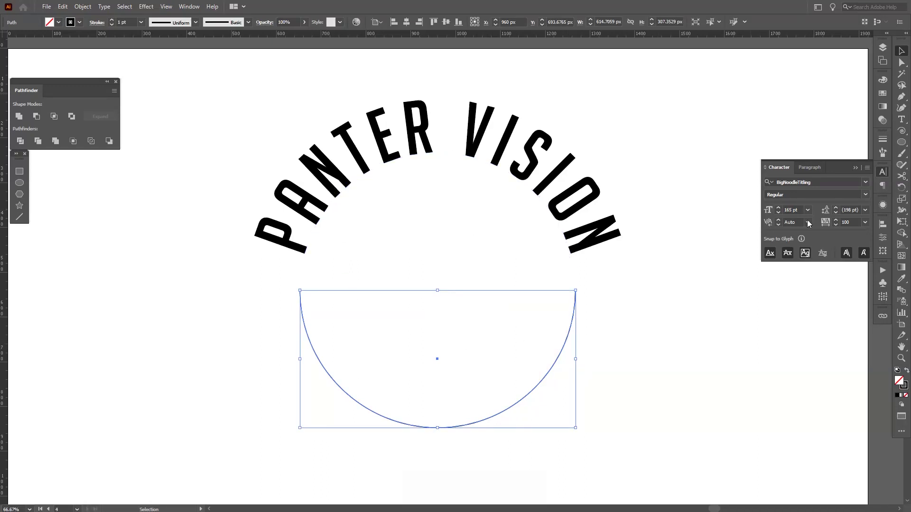
left_click(883, 173)
left_click(902, 119)
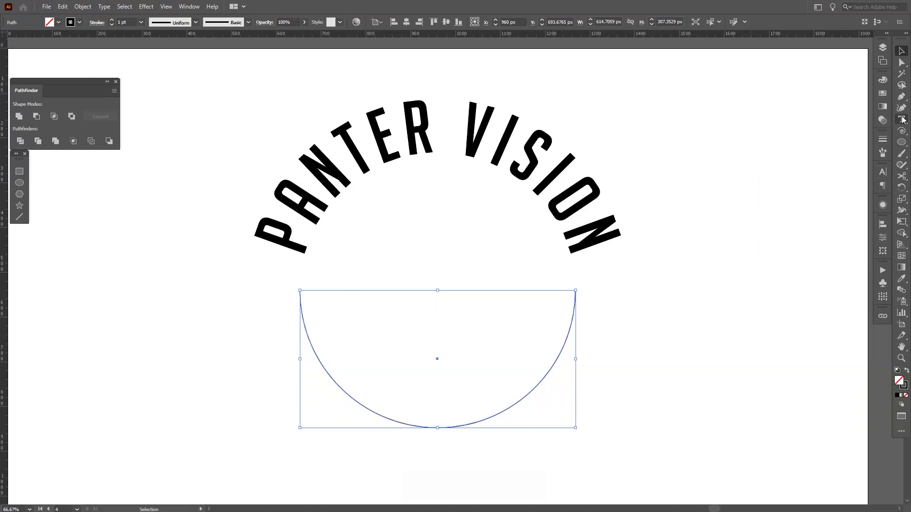
left_click(301, 291)
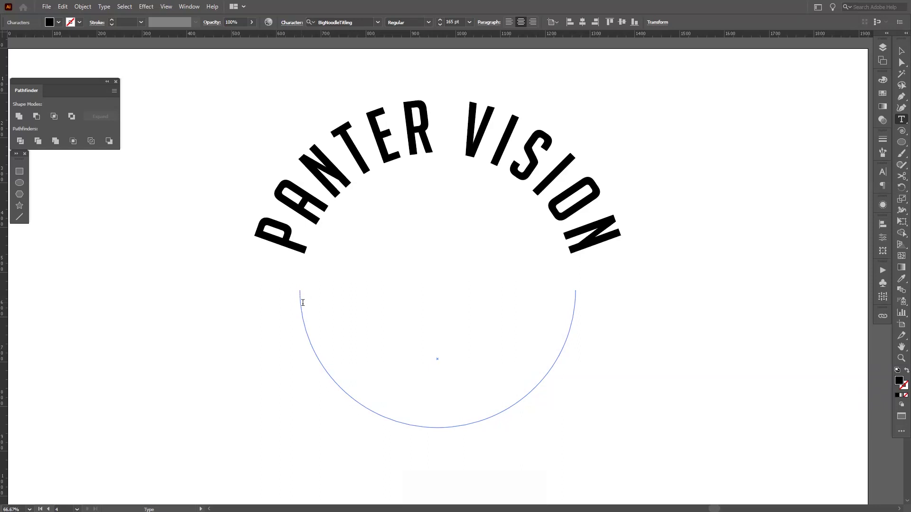
key("Caps_Lock")
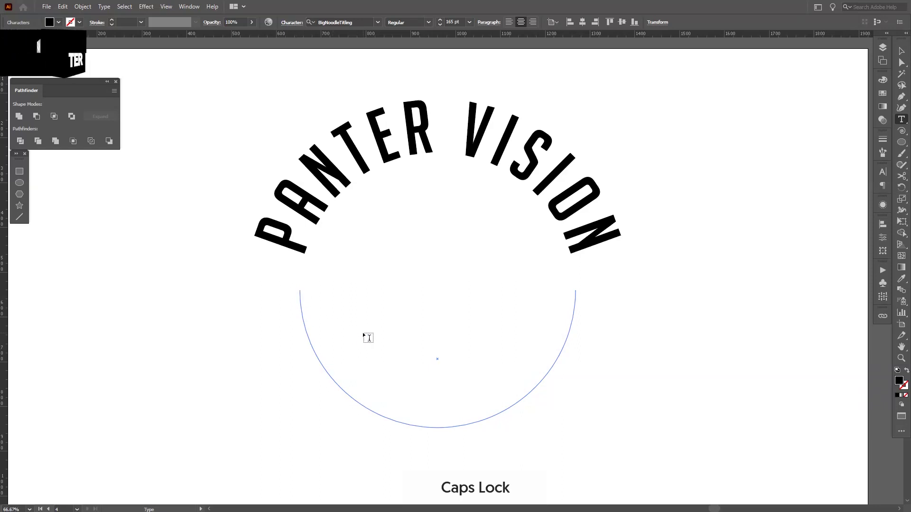
type("A")
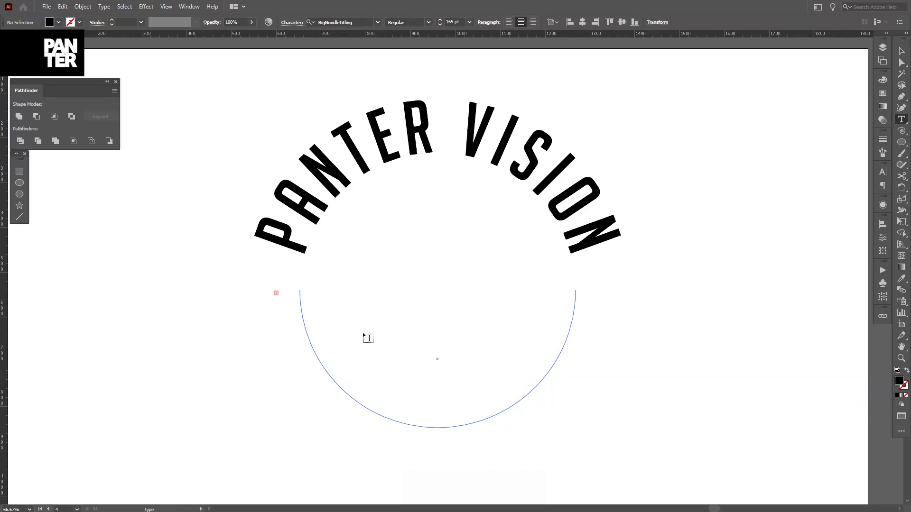
Pull the lower path text's bracket from the semicircle's left end to its right end with Direct Selection, giving the text the full arc
scroll(364, 335, "down", 1)
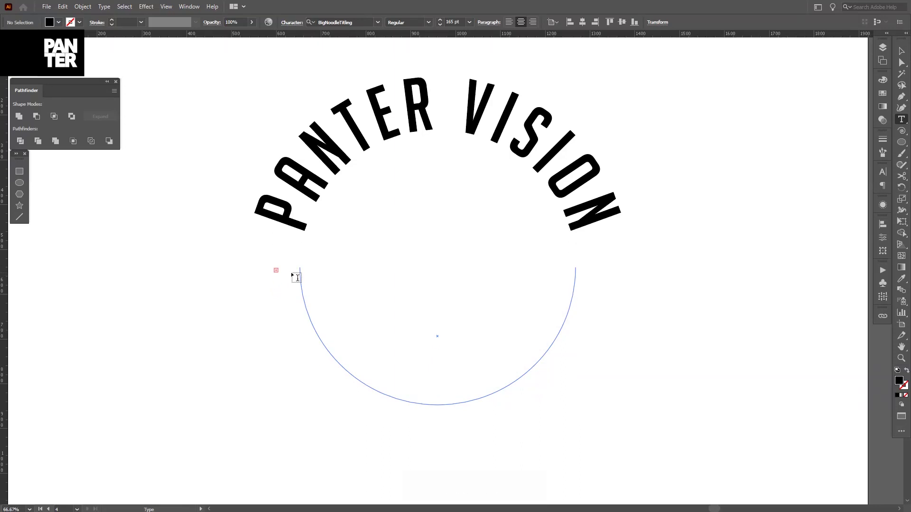
key("ctrl+z")
left_click(902, 51)
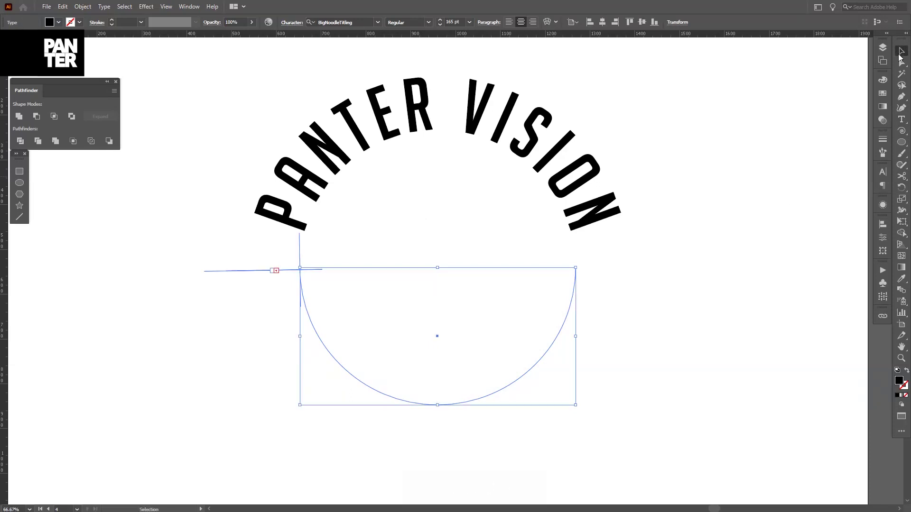
left_click(522, 358)
left_click_drag(475, 298, 535, 442)
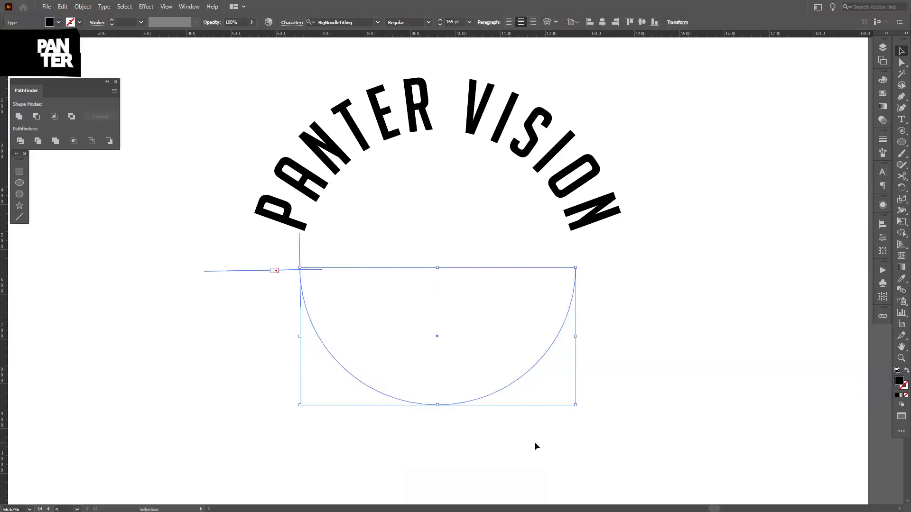
key("t")
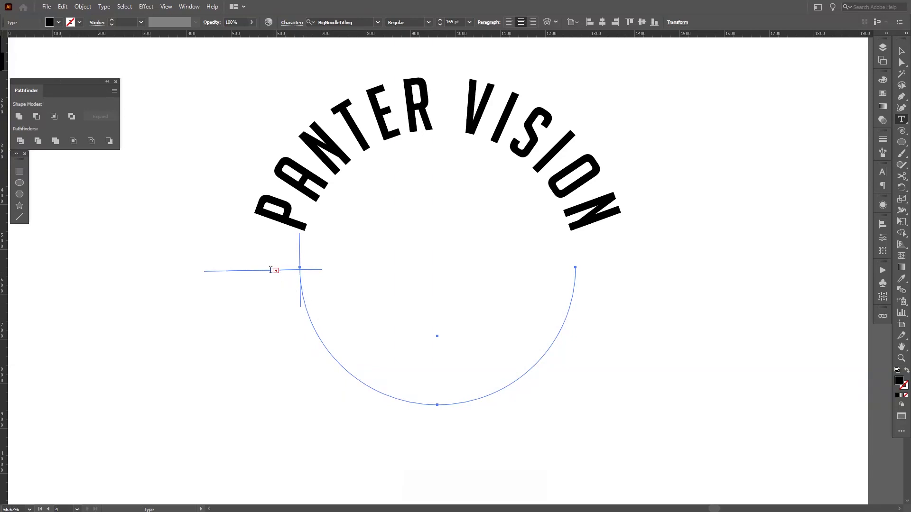
left_click(902, 64)
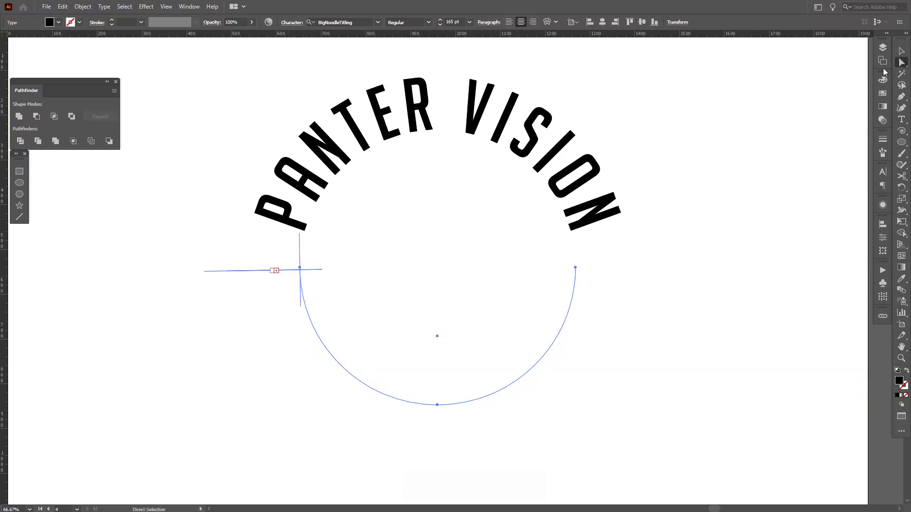
left_click_drag(269, 274, 622, 269)
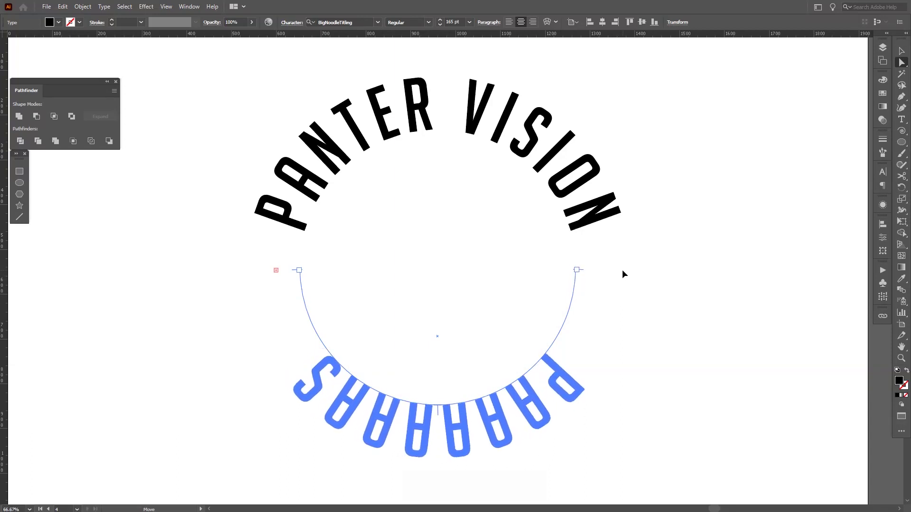
left_click(622, 270)
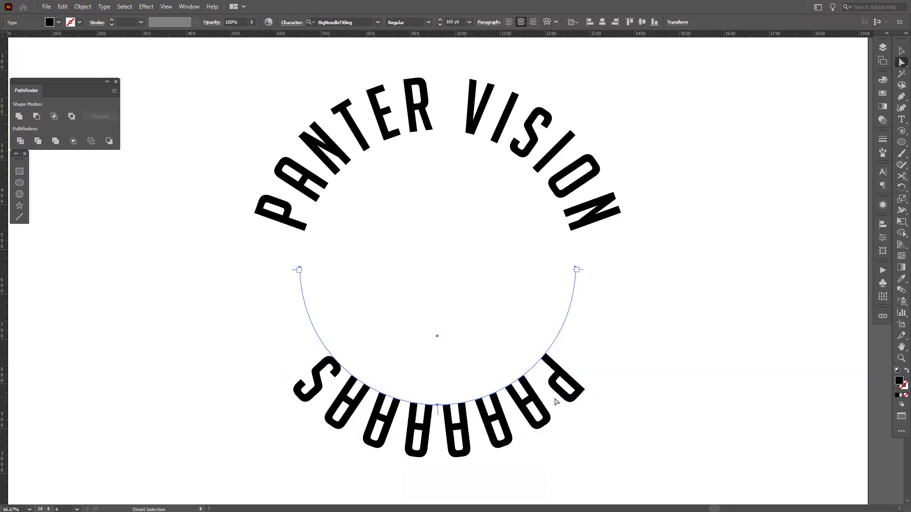
Replace the trial text on the lower semicircle with "PANTER VISION"
key("t")
left_click_drag(566, 385, 232, 399)
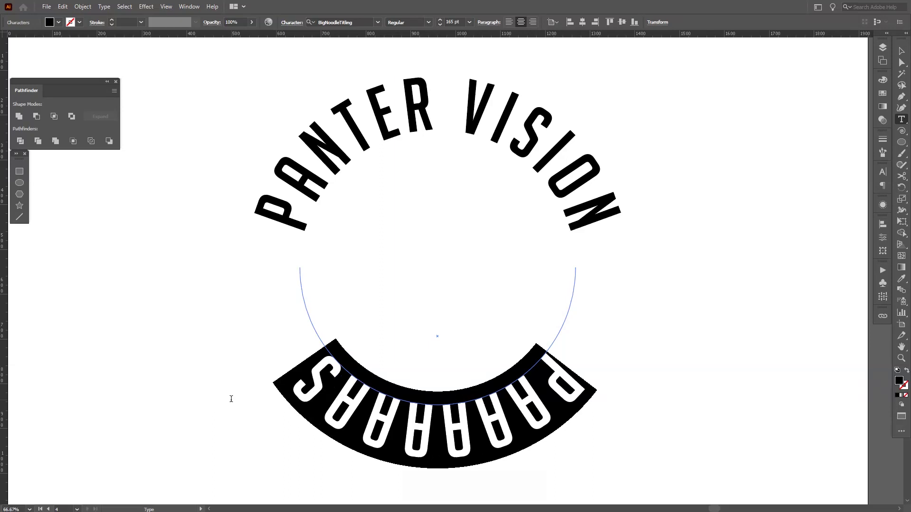
type("PANTEDR")
key("BackSpace")
key("BackSpace")
key("BackSpace")
key("BackSpace")
key("BackSpace")
key("BackSpace")
key("BackSpace")
type("PANTER VISION")
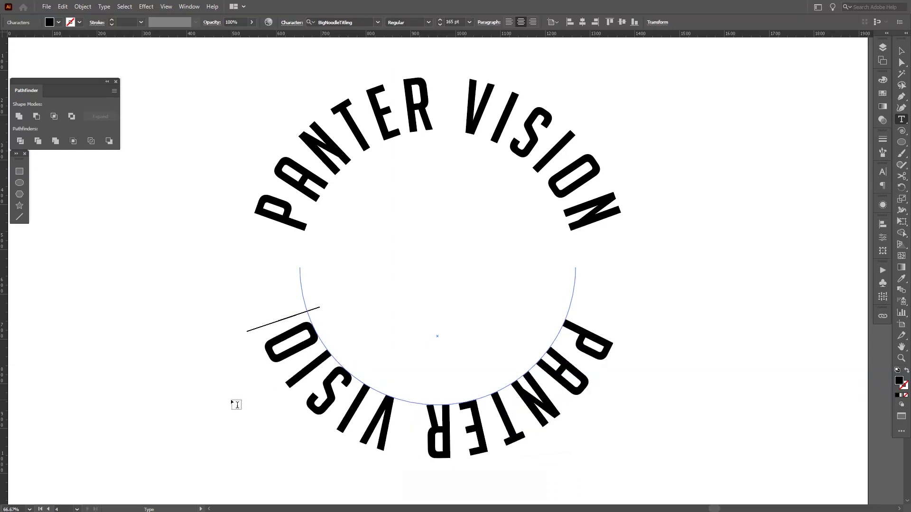
Finish editing the lower "PANTER VISION" text, deselect it and compare the text circle with the version on the artboard above
left_click(902, 51)
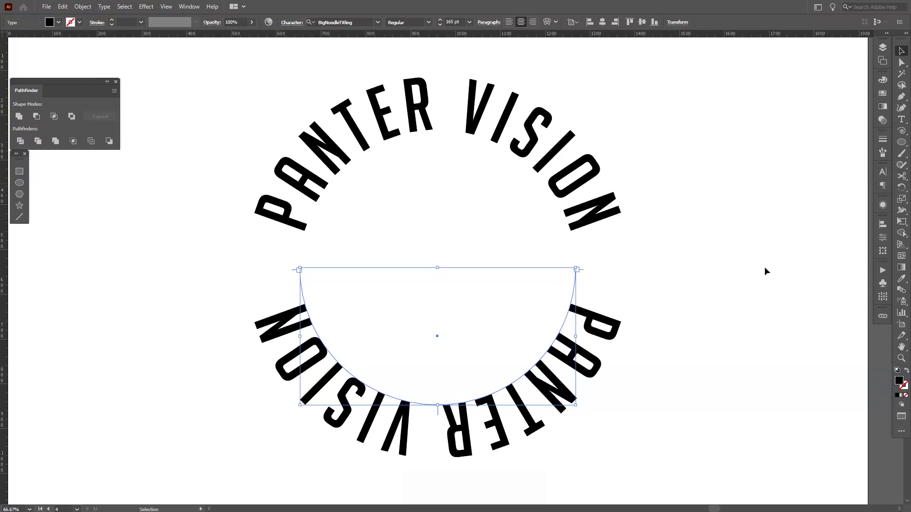
left_click(703, 378)
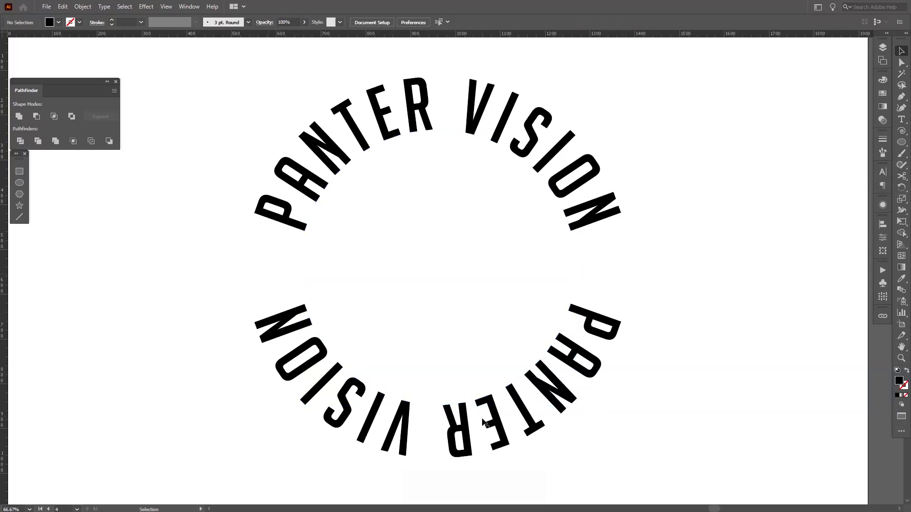
scroll(626, 279, "down", 2)
left_click_drag(626, 279, 612, 258)
left_click_drag(618, 312, 596, 340)
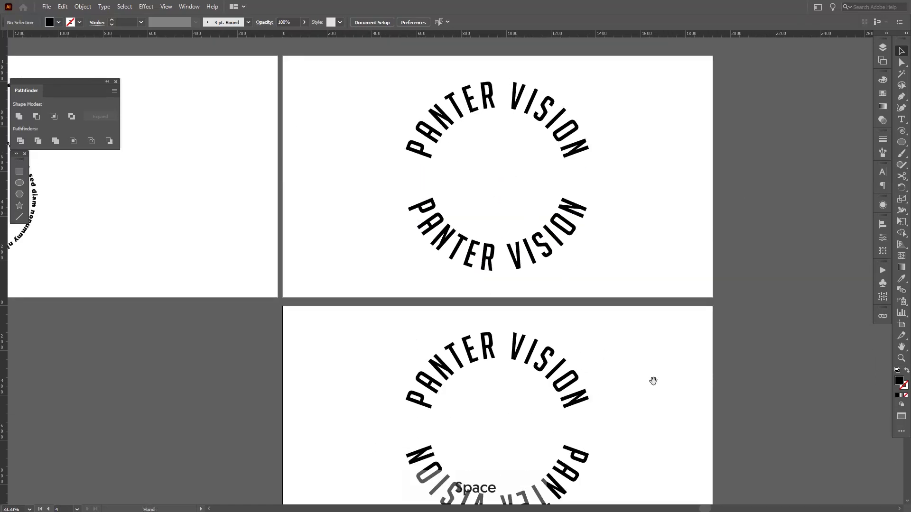
left_click_drag(653, 381, 631, 229)
scroll(599, 284, "up", 2)
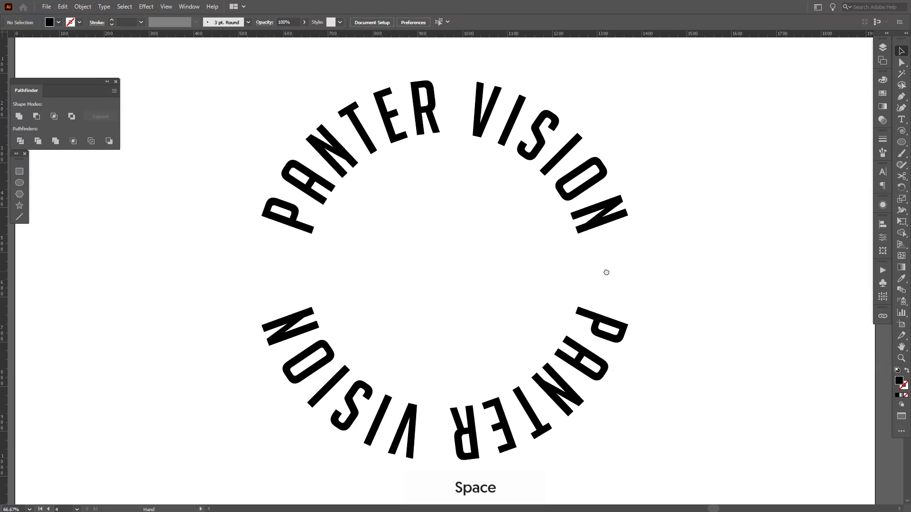
left_click_drag(606, 272, 612, 275)
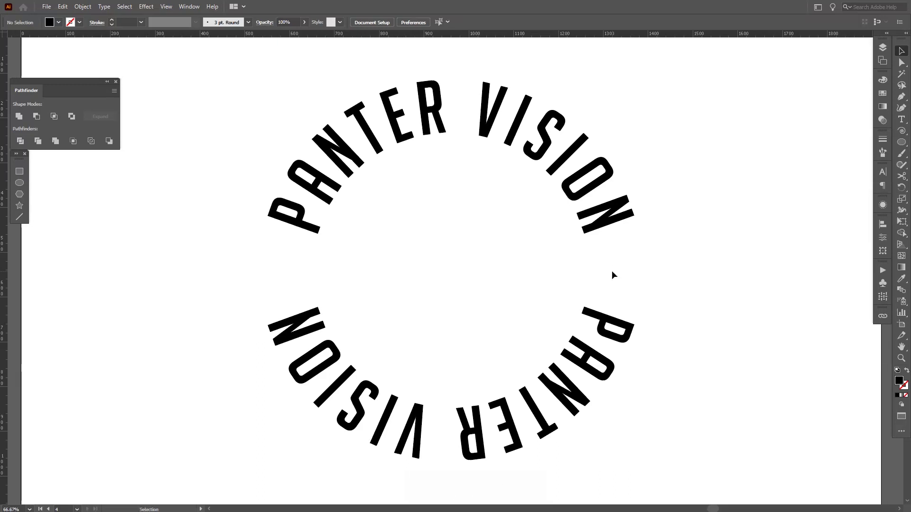
Flip the lower path text to the inside of its semicircle by moving its middle bracket across the path with Direct Selection
left_click(588, 381)
key("a")
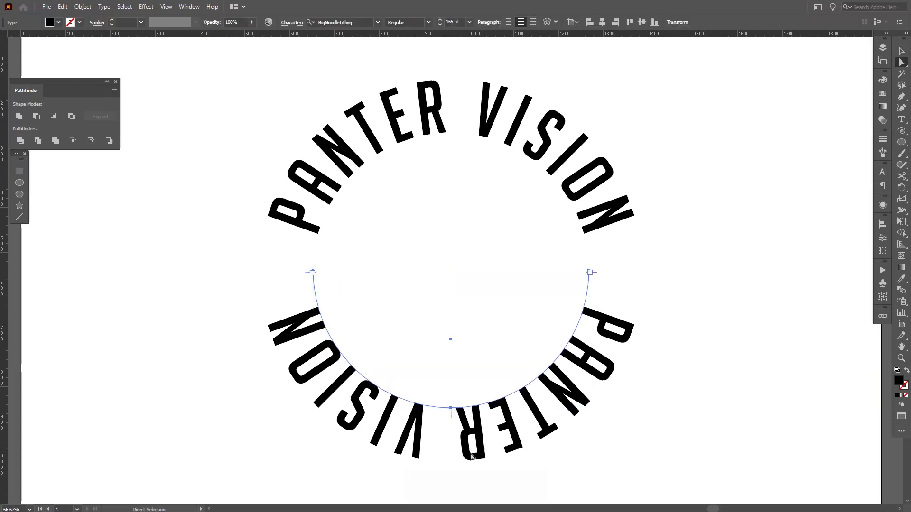
left_click(902, 51)
key("space")
left_click_drag(622, 442, 617, 416)
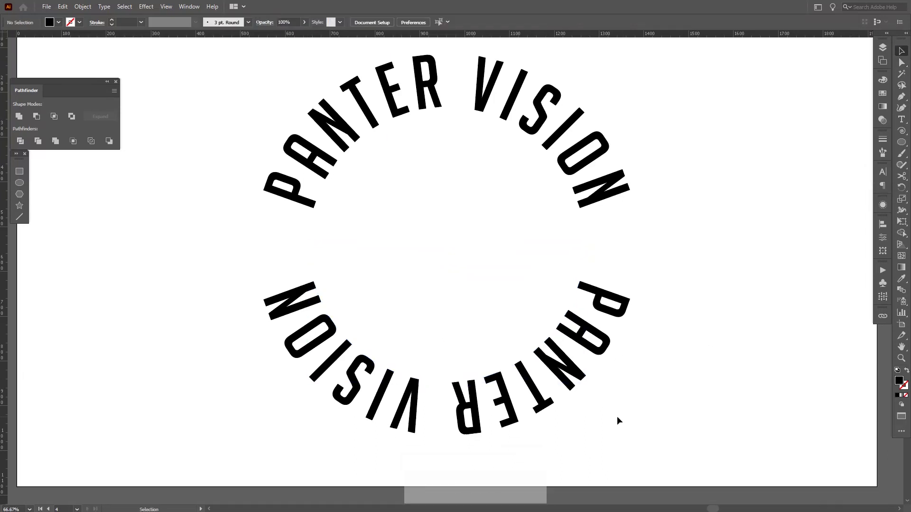
left_click(902, 62)
left_click_drag(447, 387, 448, 314)
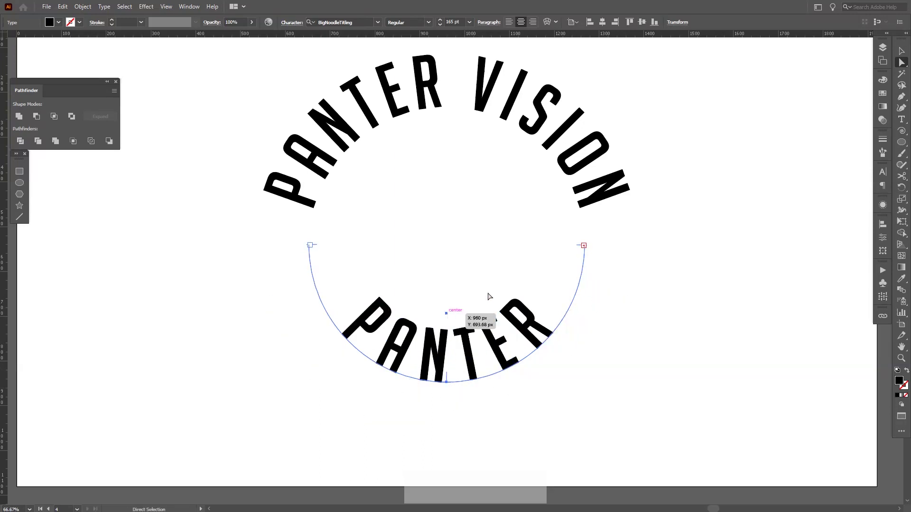
Enlarge the lower semicircle proportionally to align with the upper letters' outer edge, match the upper text's formatting with the Eyedropper, and deselect
key("i")
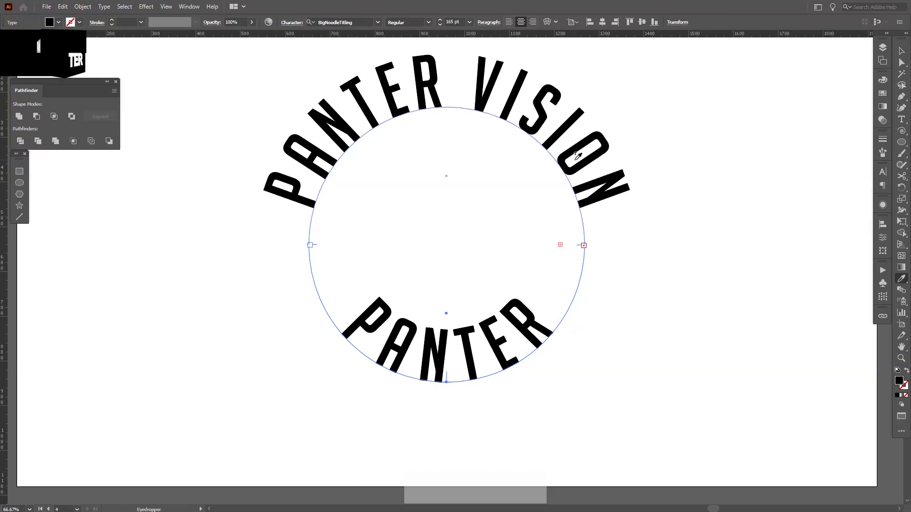
key("v")
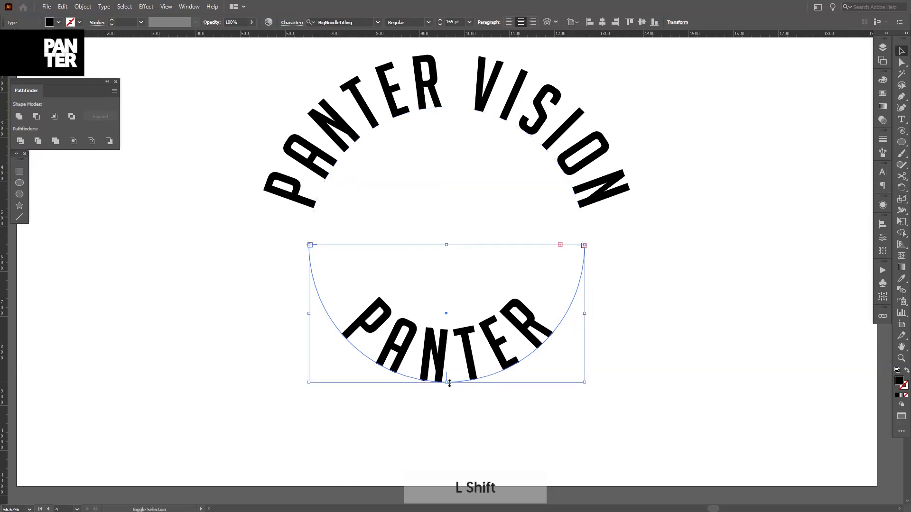
left_click_drag(449, 383, 464, 437)
key("ctrl+z")
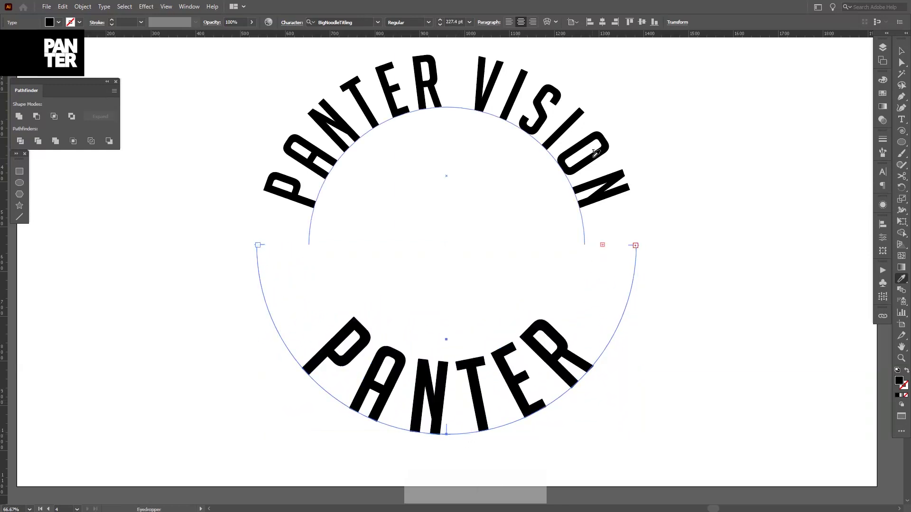
key("ctrl+z")
key("v")
left_click(721, 288)
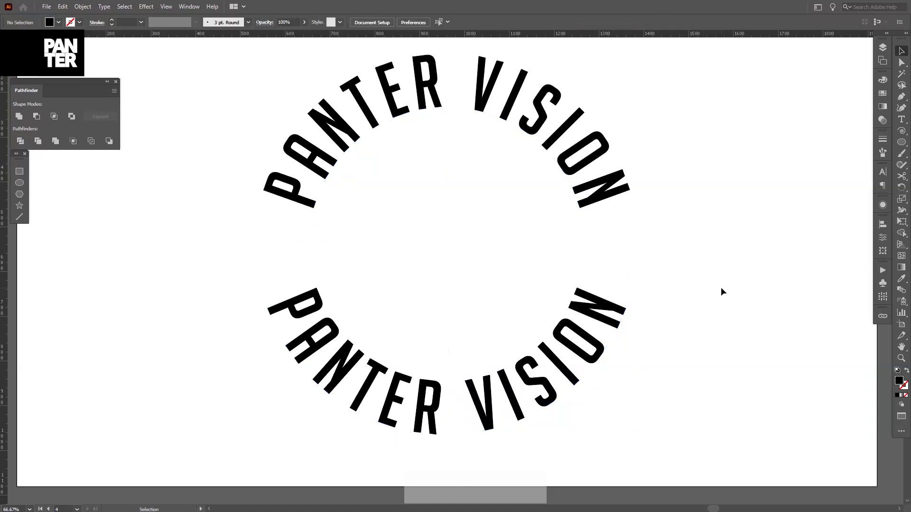
Compare the circular "PANTER VISION" lettering on the two stacked artboards
scroll(721, 290, "down", 2)
left_click_drag(721, 291, 551, 371)
scroll(621, 362, "down", 1)
scroll(582, 359, "up", 1)
scroll(540, 141, "up", 1)
left_click_drag(654, 230, 449, 170)
left_click(706, 211)
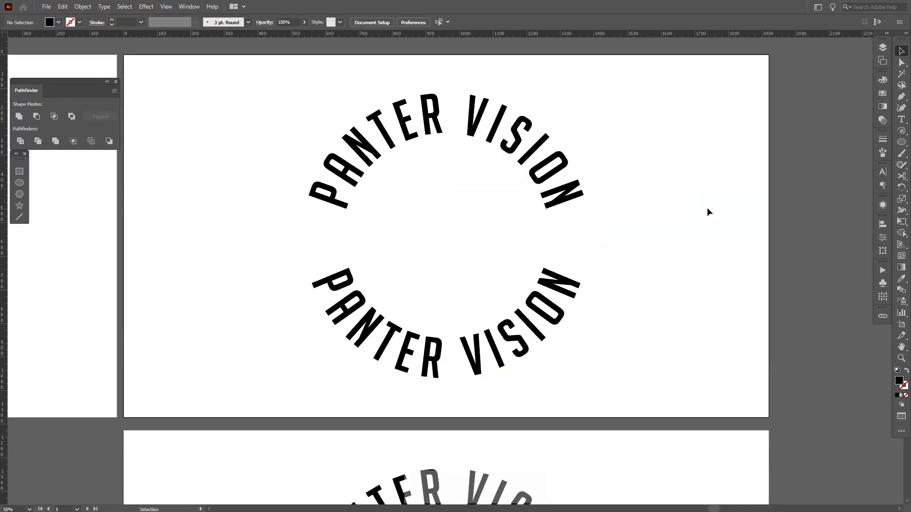
scroll(707, 240, "down", 2)
scroll(707, 241, "down", 2)
left_click_drag(706, 240, 598, 212)
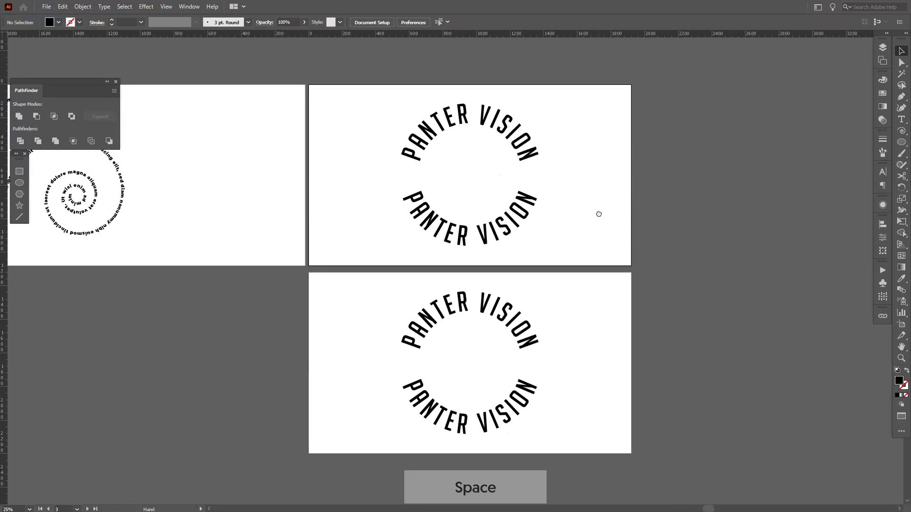
scroll(598, 213, "up", 1)
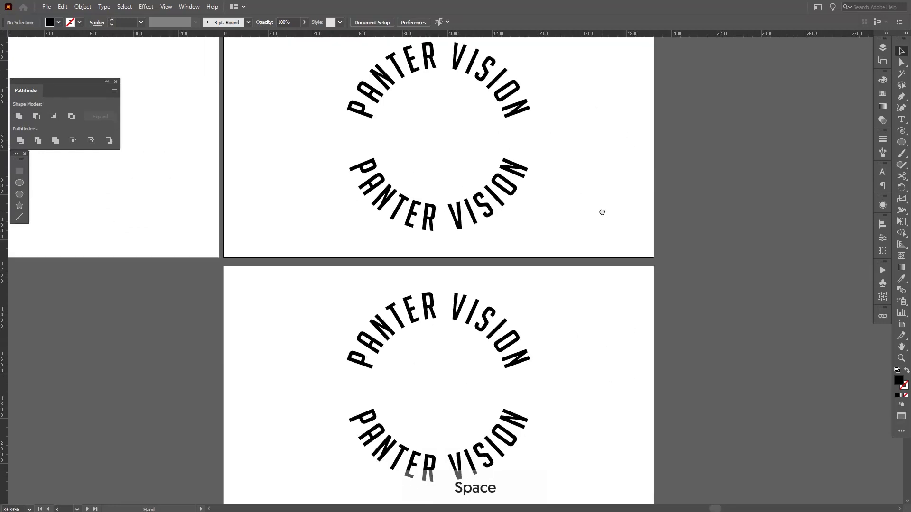
scroll(550, 262, "up", 1)
scroll(548, 260, "down", 2)
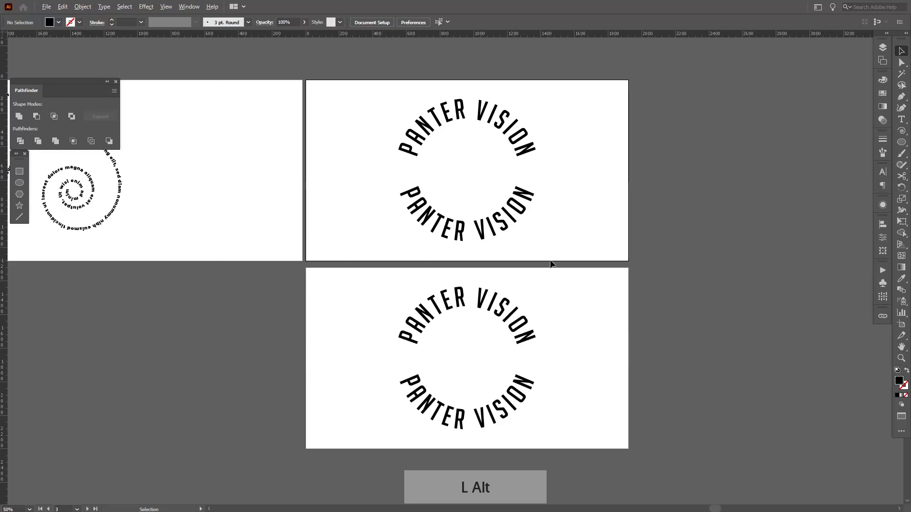
Review the wavy and spiral path text on the neighbouring artboards
left_click_drag(389, 250, 643, 262)
scroll(239, 147, "up", 1)
left_click_drag(240, 147, 313, 212)
scroll(310, 183, "up", 1)
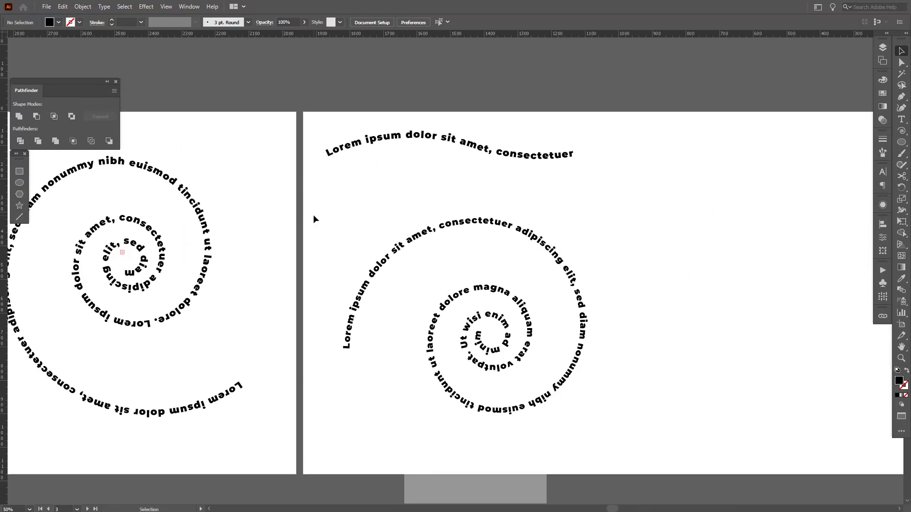
left_click_drag(313, 216, 430, 183)
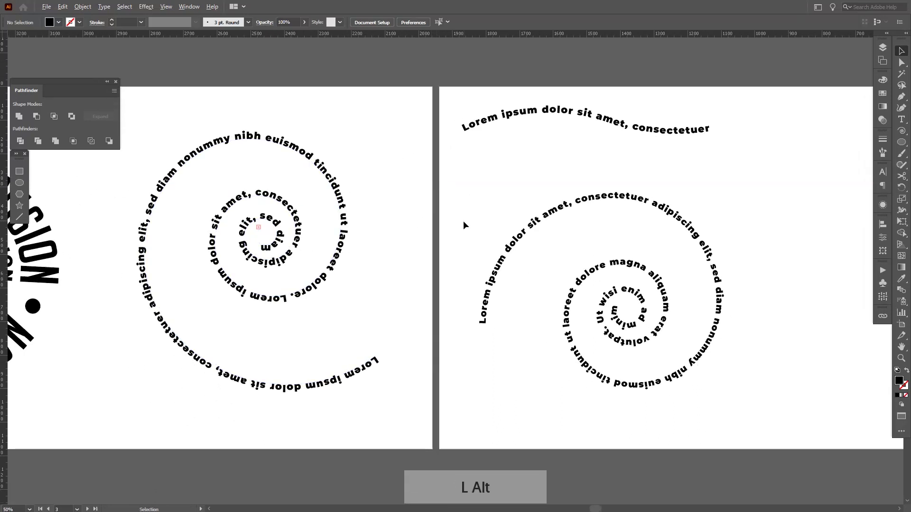
scroll(463, 220, "up", 1)
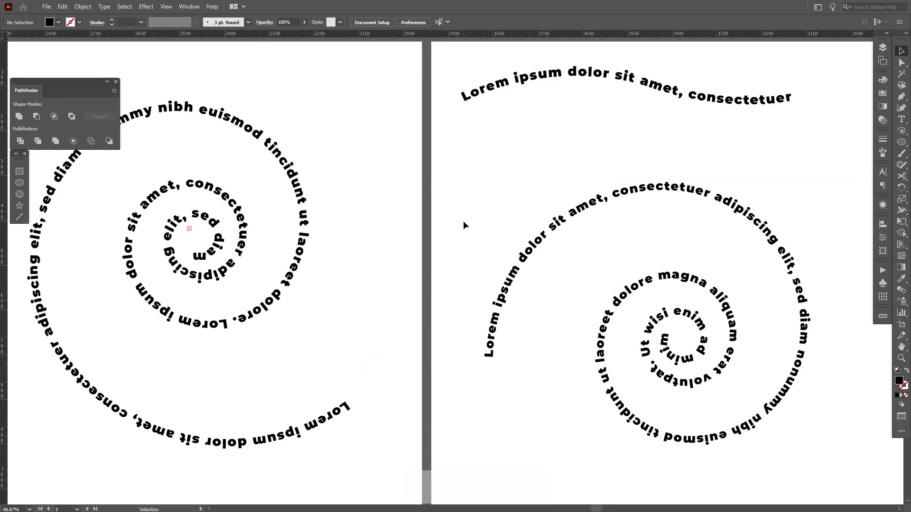